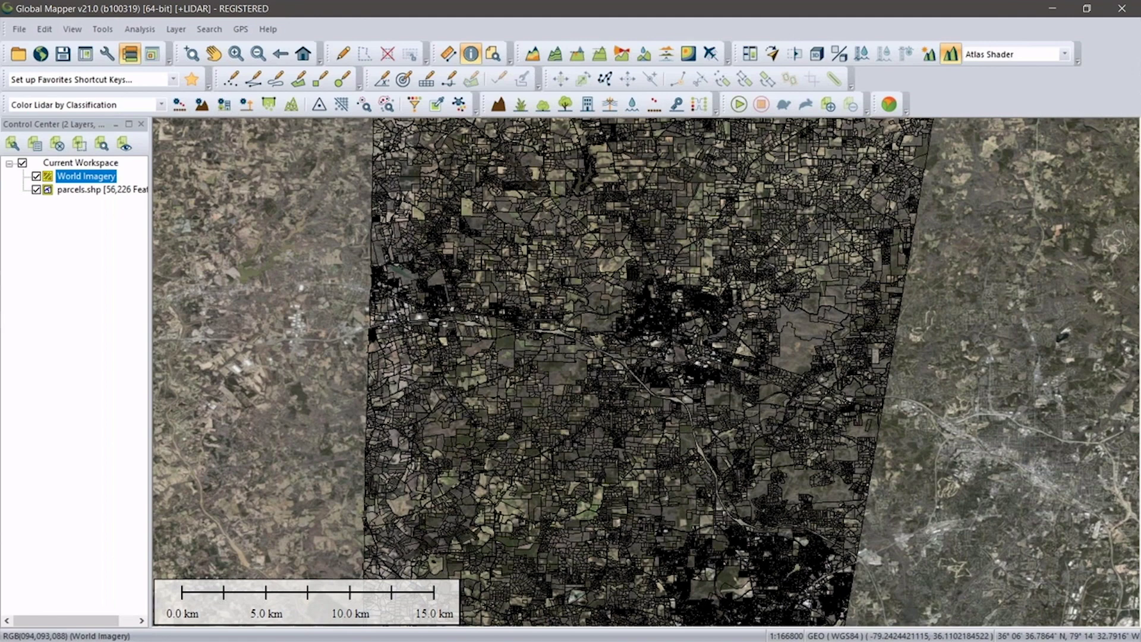
Give all parcels.shp features one shared unfilled style with a 2-pixel orange border.
{"action": "left_click", "coordinate": [87, 190]}
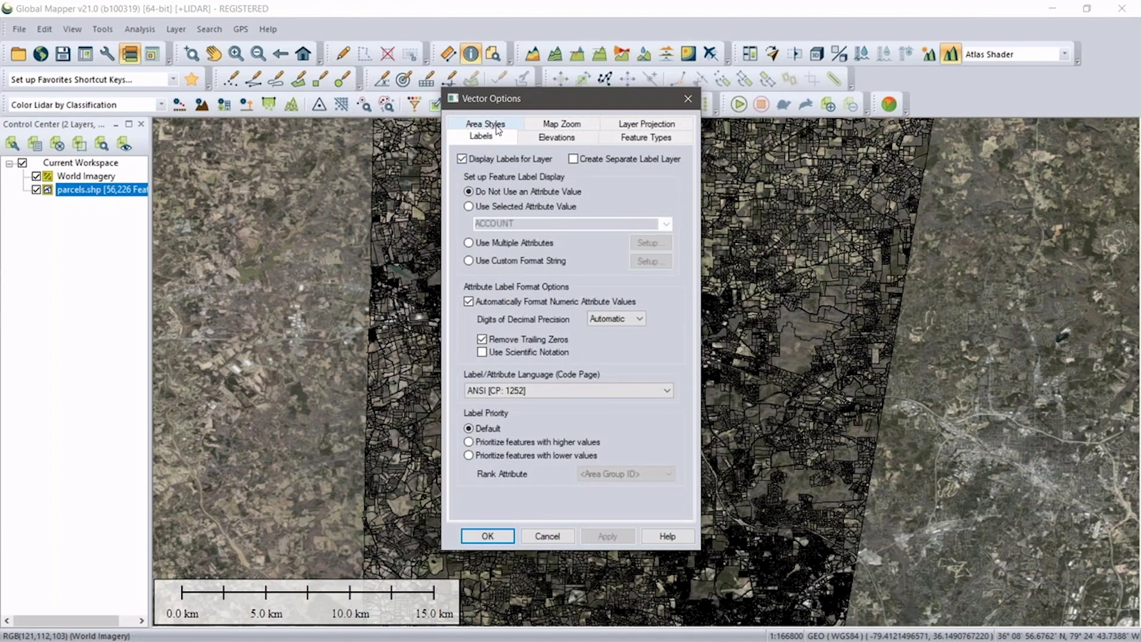
{"action": "left_click", "coordinate": [494, 124]}
{"action": "left_click", "coordinate": [464, 216]}
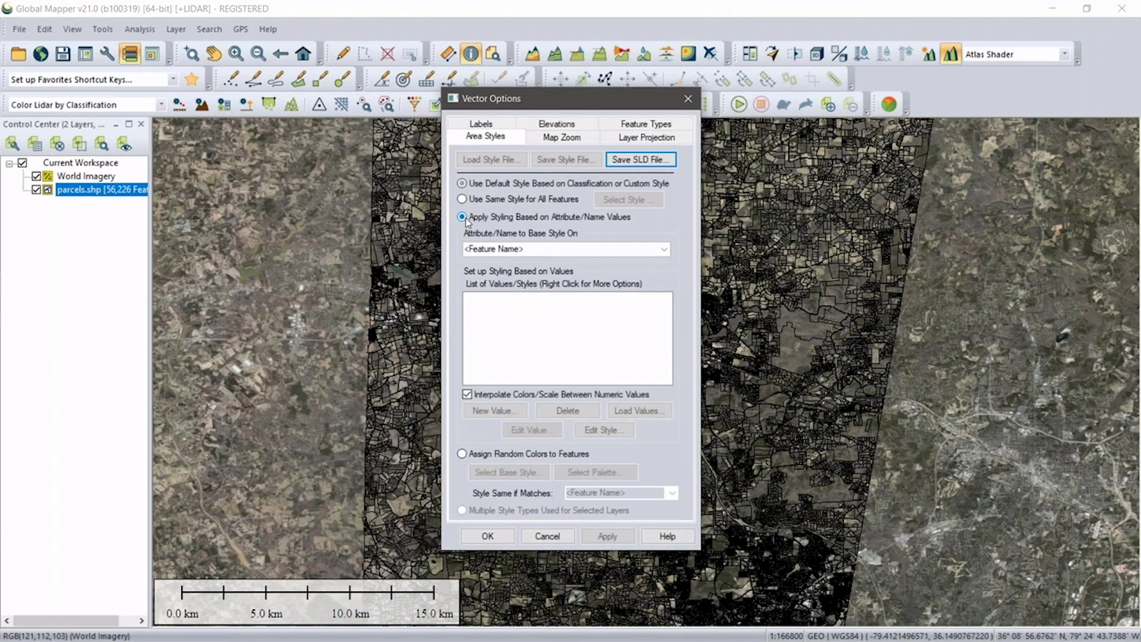
{"action": "left_click", "coordinate": [463, 198]}
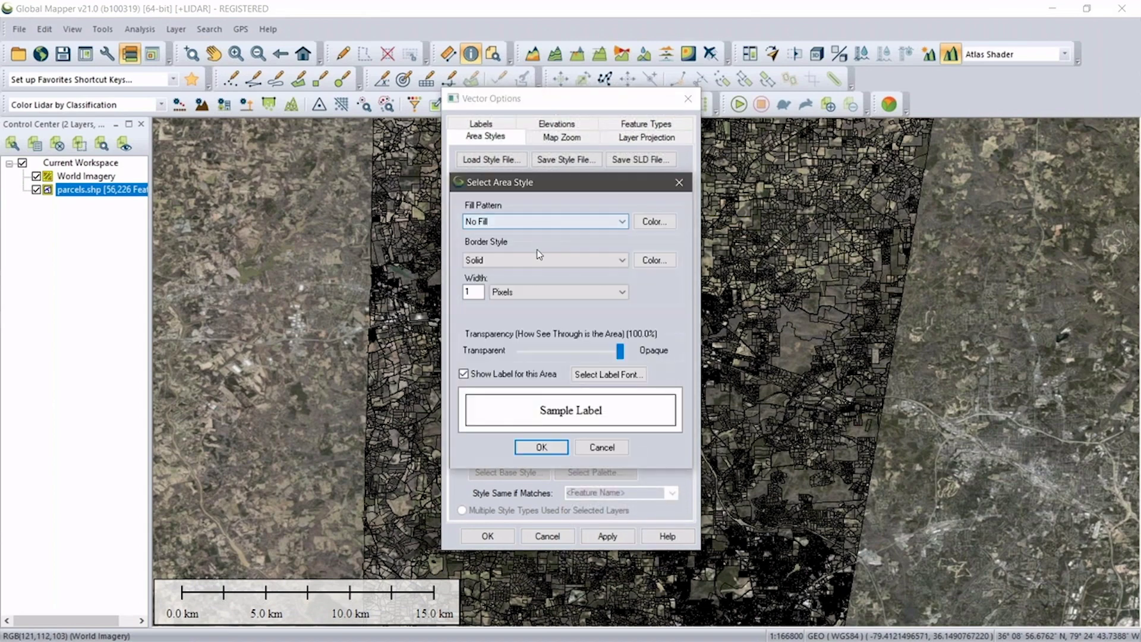
{"action": "left_click", "coordinate": [648, 260]}
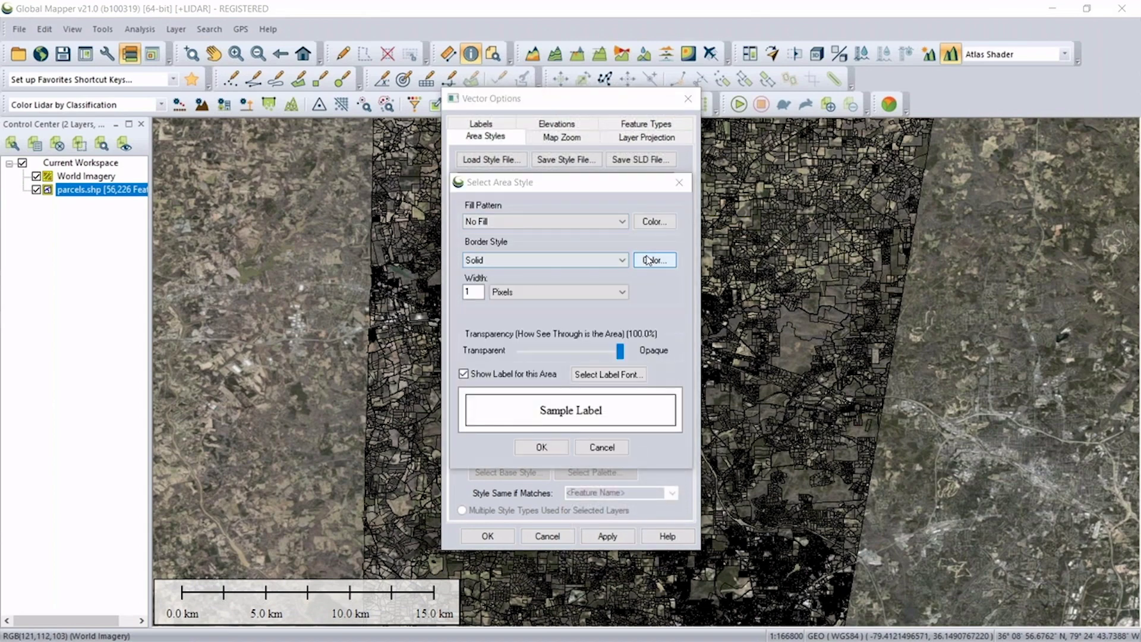
{"action": "left_click", "coordinate": [438, 293]}
{"action": "left_click", "coordinate": [434, 428]}
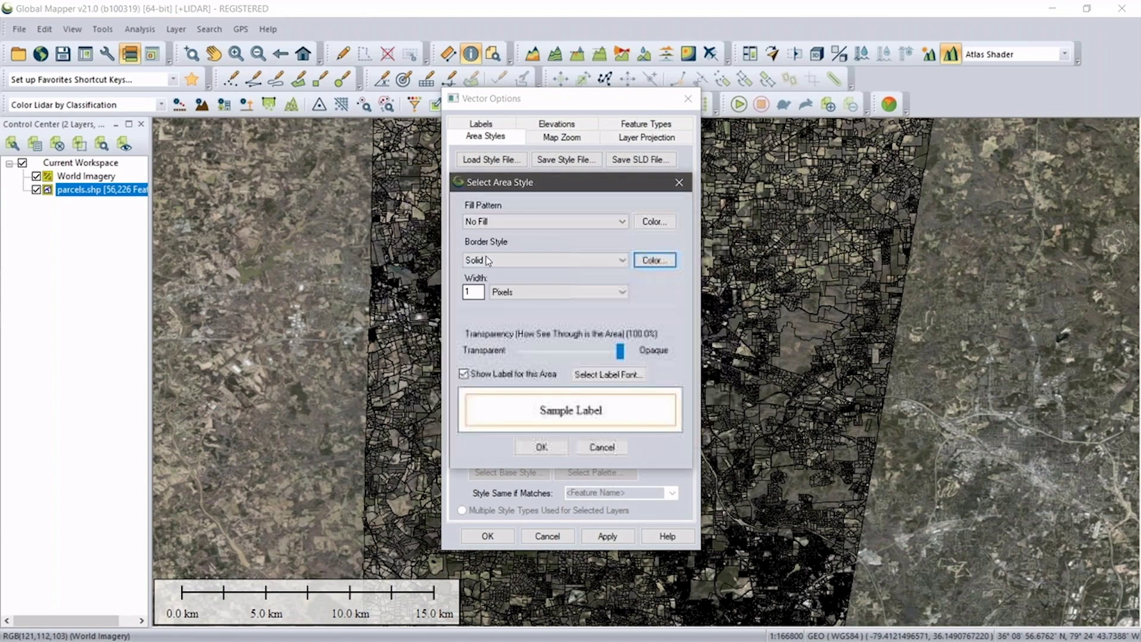
{"action": "double_click", "coordinate": [474, 290]}
{"action": "type", "text": "2"}
{"action": "left_click", "coordinate": [552, 446]}
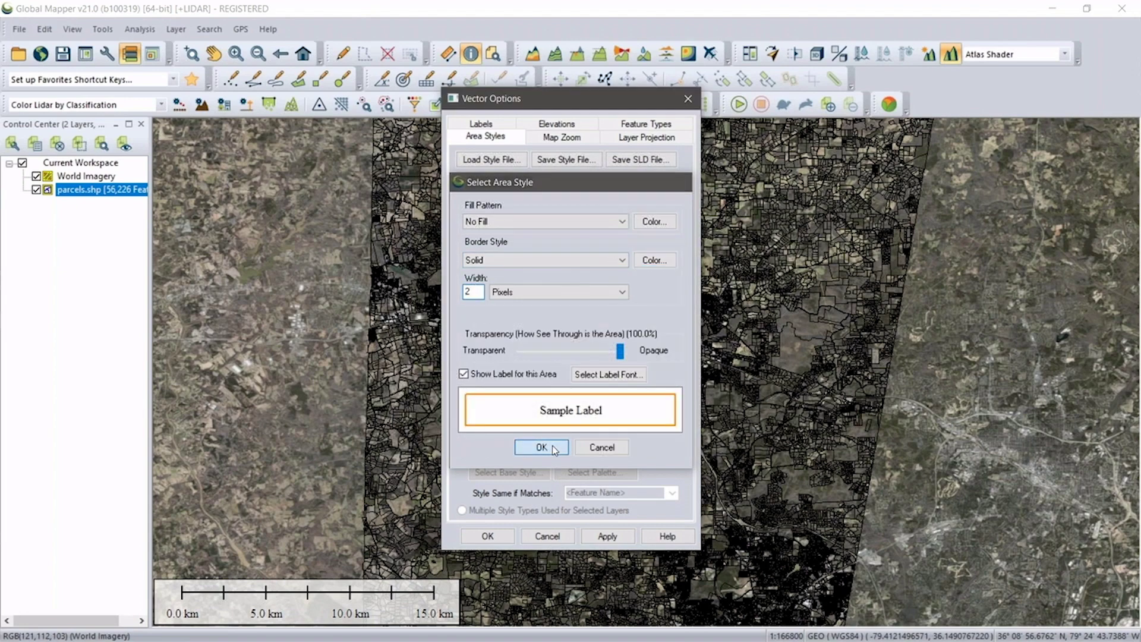
{"action": "left_click", "coordinate": [497, 533]}
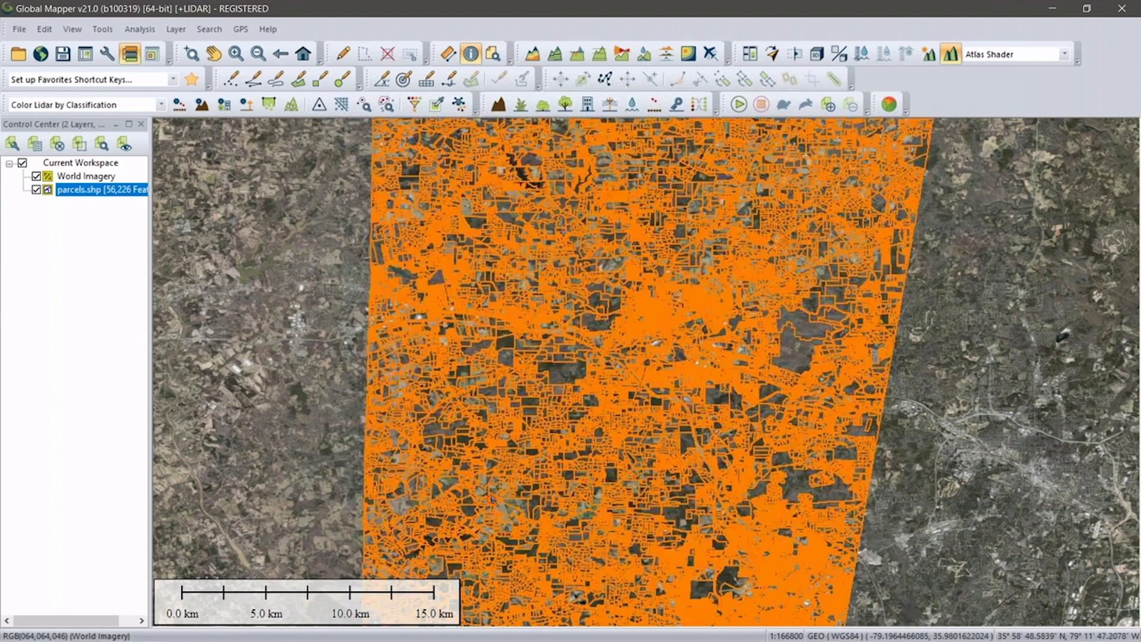
Zoom in and query one parcel's attributes: 15 vertices, 192.02 m perimeter, 0.002302 sq km.
{"action": "scroll", "coordinate": [611, 337], "scroll_direction": "up", "scroll_amount": 3}
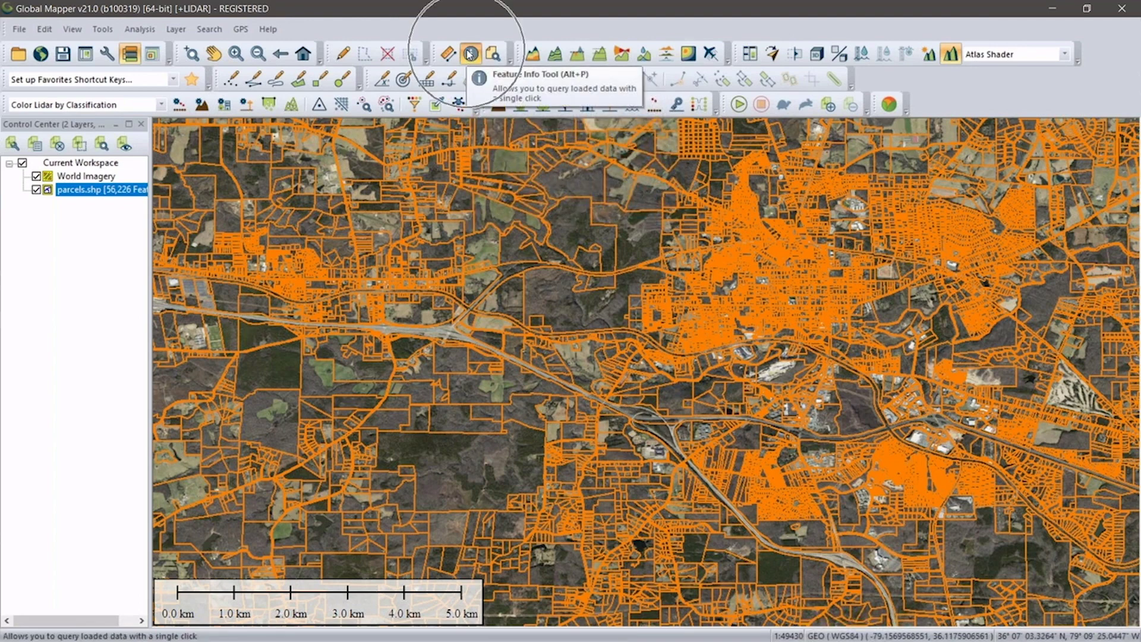
{"action": "left_click", "coordinate": [453, 289]}
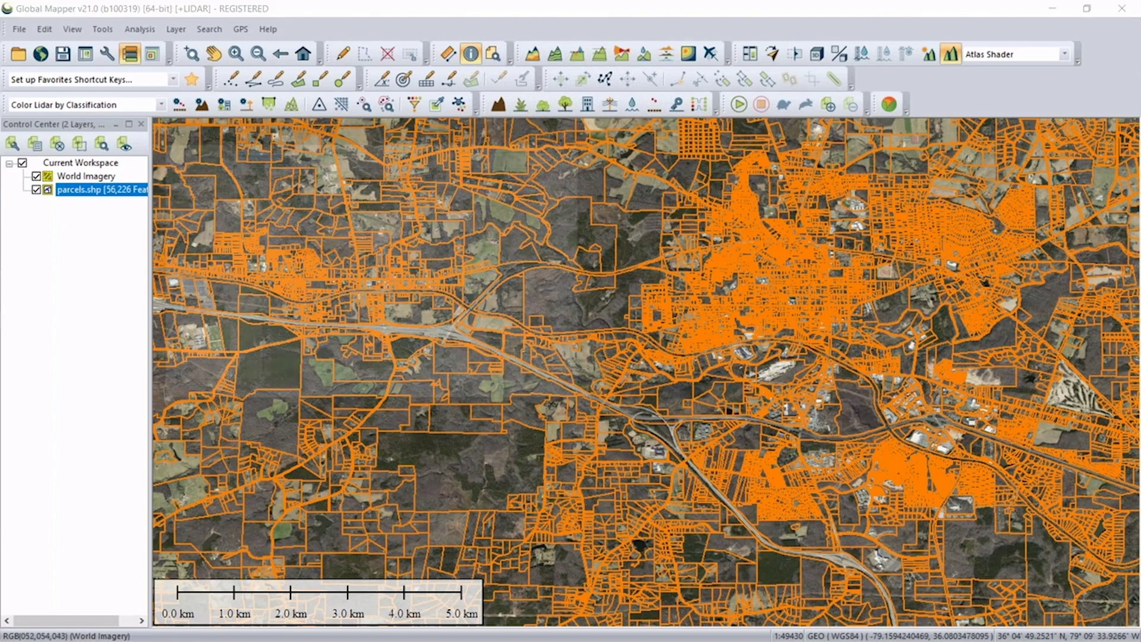
{"action": "left_click", "coordinate": [576, 130]}
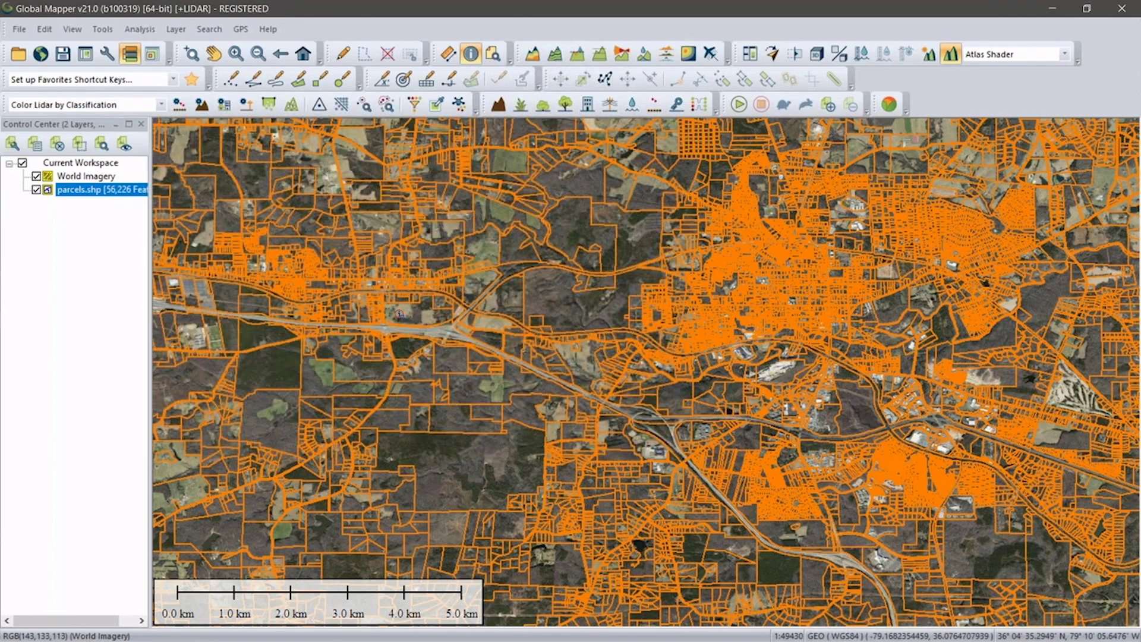
{"action": "left_click", "coordinate": [376, 308]}
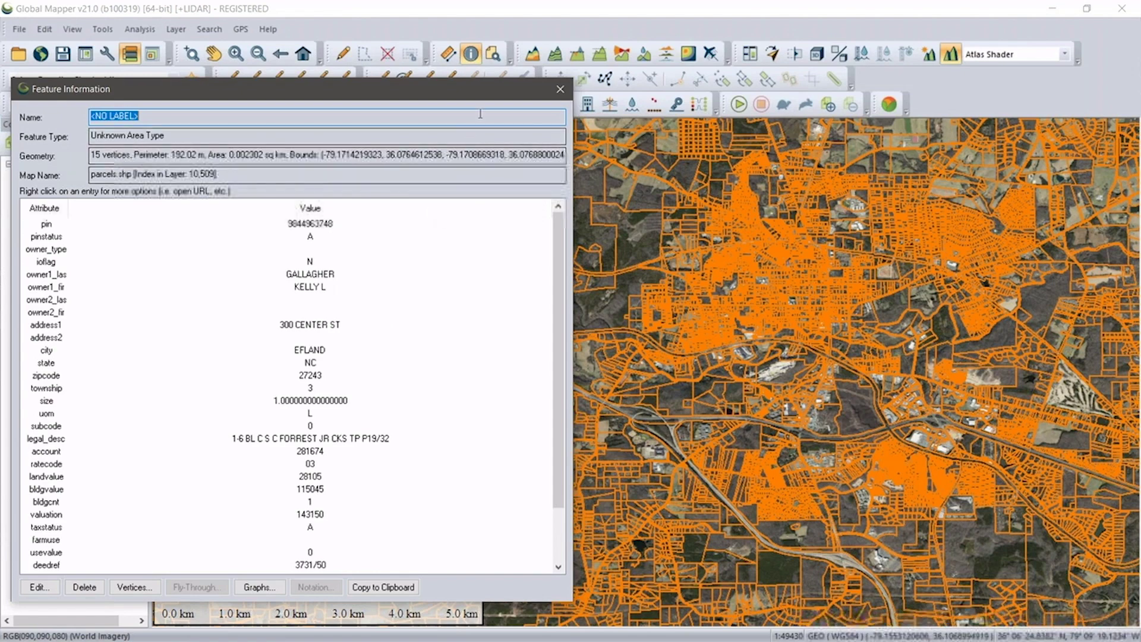
Close the parcel's Feature Information window to show the orange parcel map again.
{"action": "left_click_drag", "start_coordinate": [555, 95], "coordinate": [558, 97]}
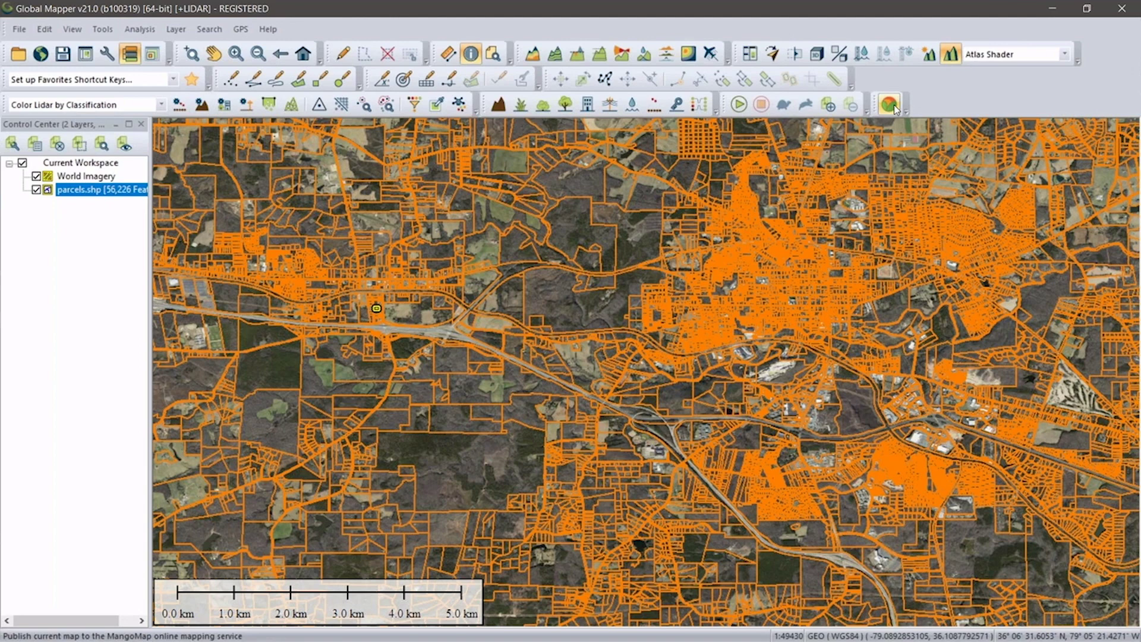
Start a MangoMap connection and bring up its Help topic on publishing to MangoMap.
{"action": "left_click", "coordinate": [894, 107]}
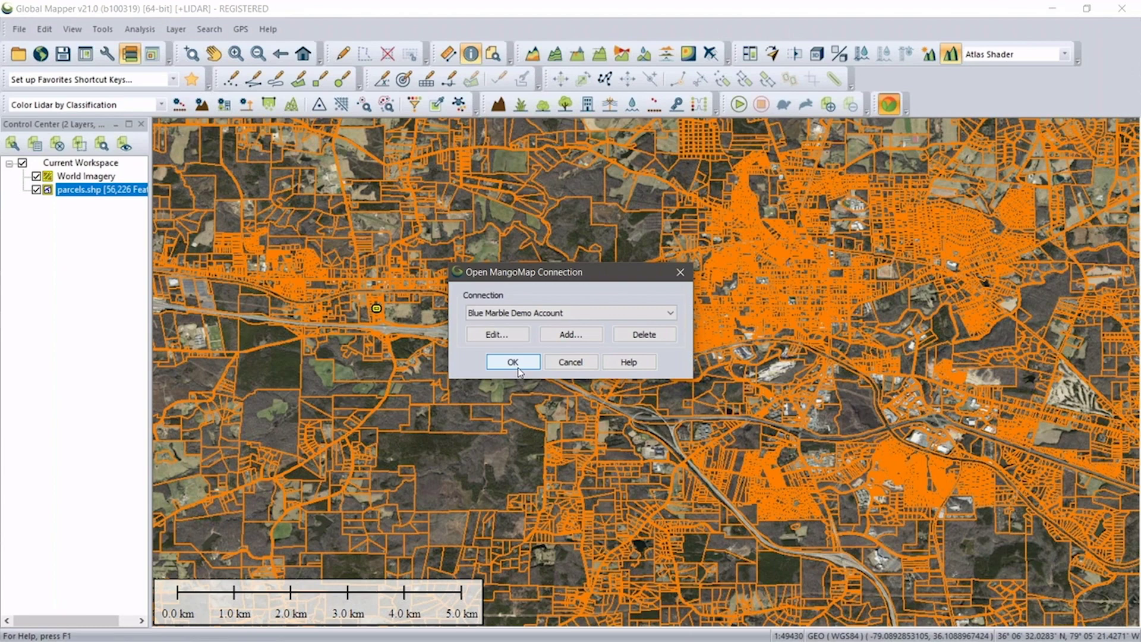
{"action": "left_click", "coordinate": [628, 364]}
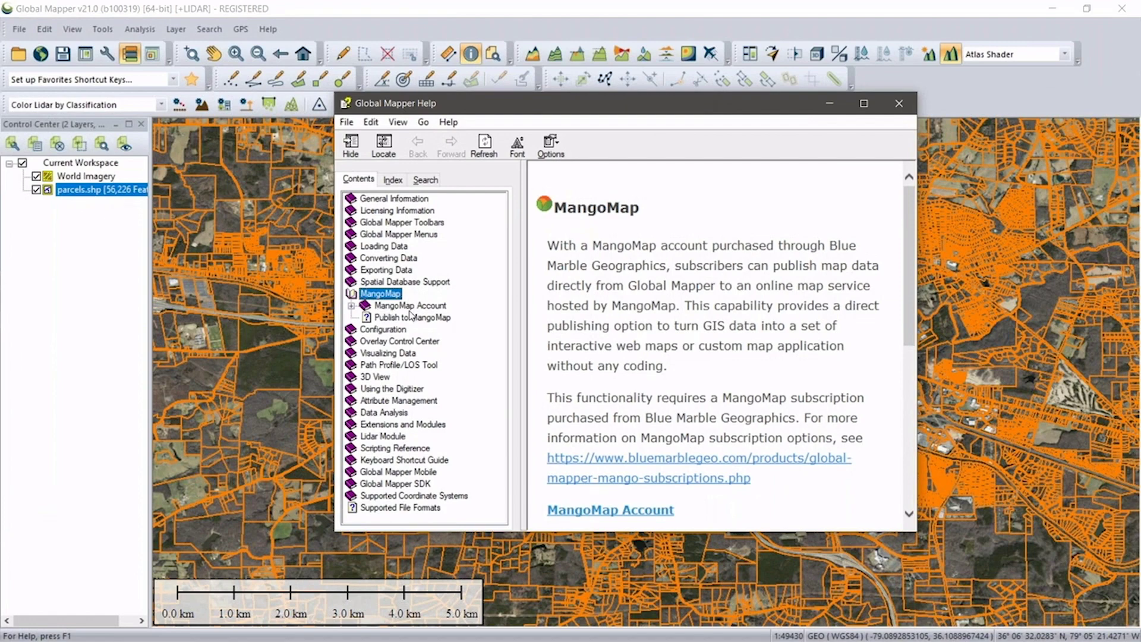
Read the rest of the MangoMap help page, then close the Help window.
{"action": "scroll", "coordinate": [677, 312], "scroll_direction": "down", "scroll_amount": 3}
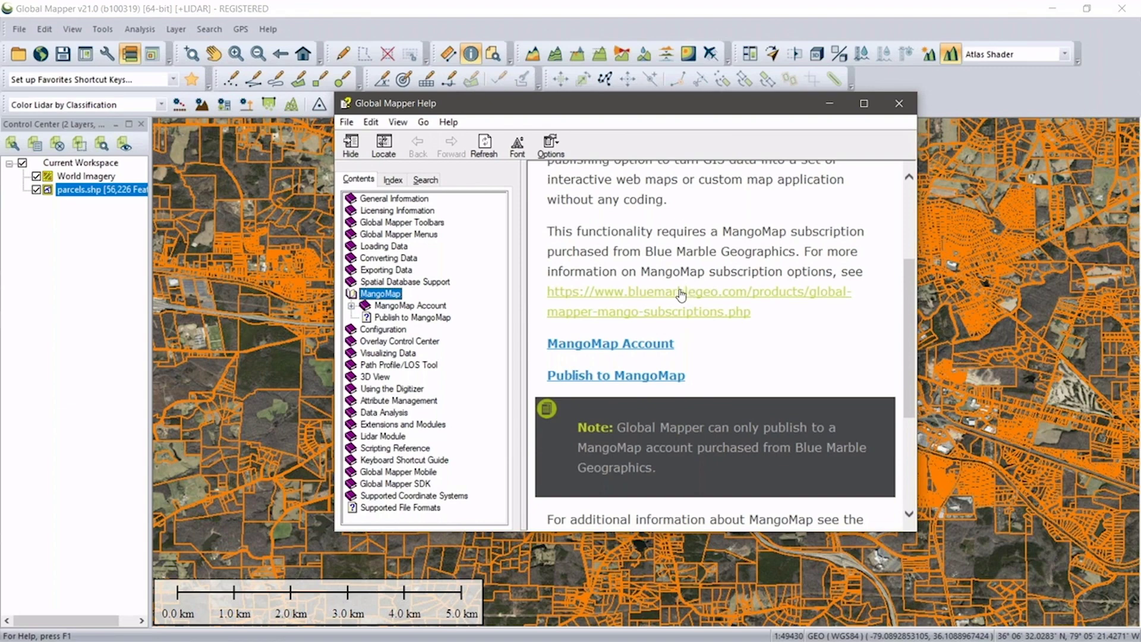
{"action": "left_click", "coordinate": [894, 111]}
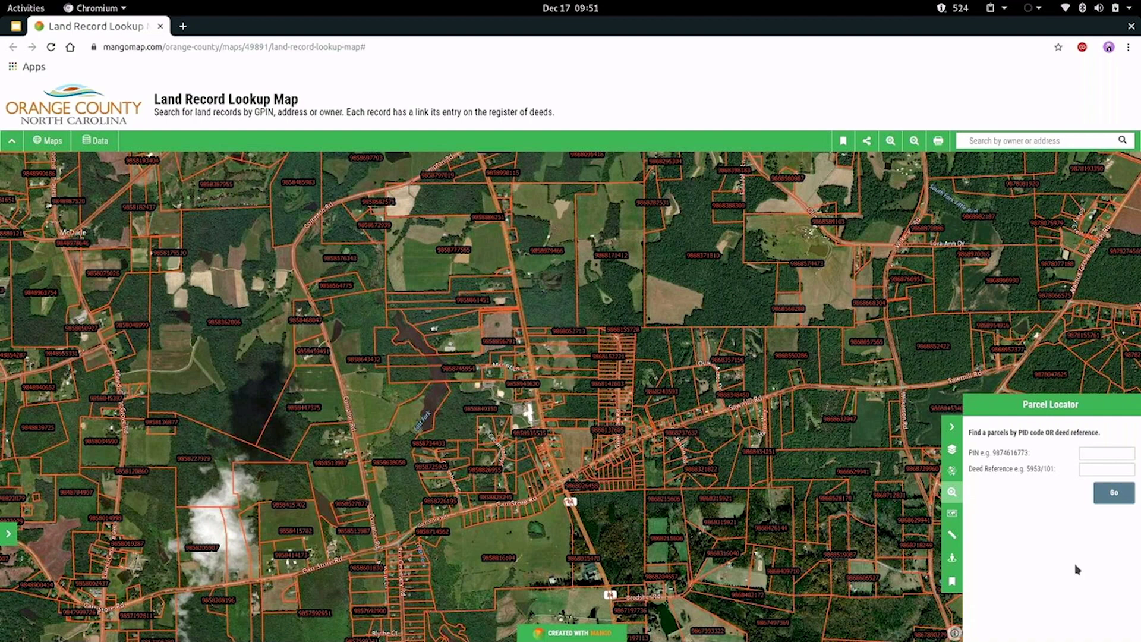
{"action": "left_click", "coordinate": [1115, 495]}
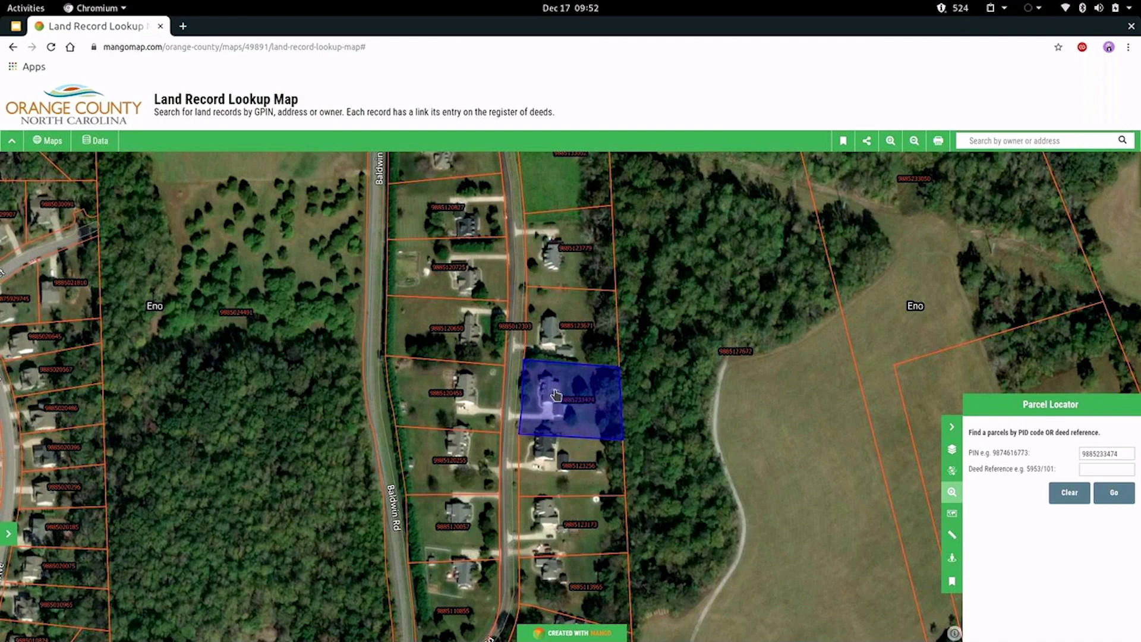
{"action": "left_click", "coordinate": [555, 395]}
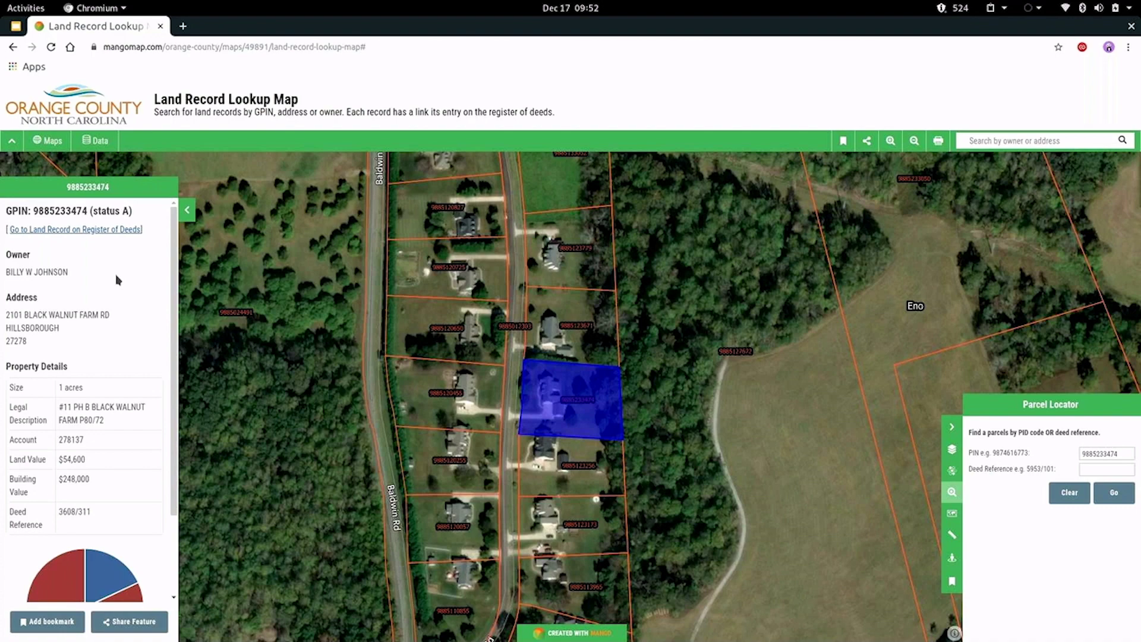
{"action": "scroll", "coordinate": [84, 399], "scroll_direction": "down", "scroll_amount": 3}
{"action": "scroll", "coordinate": [84, 400], "scroll_direction": "up", "scroll_amount": 3}
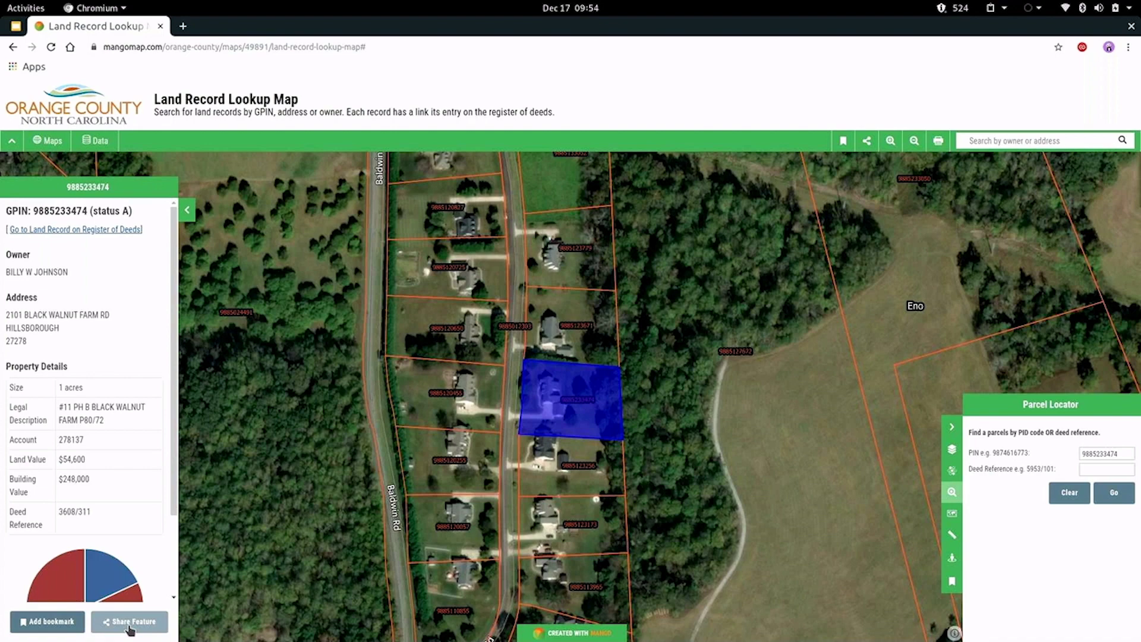
{"action": "left_click", "coordinate": [130, 624]}
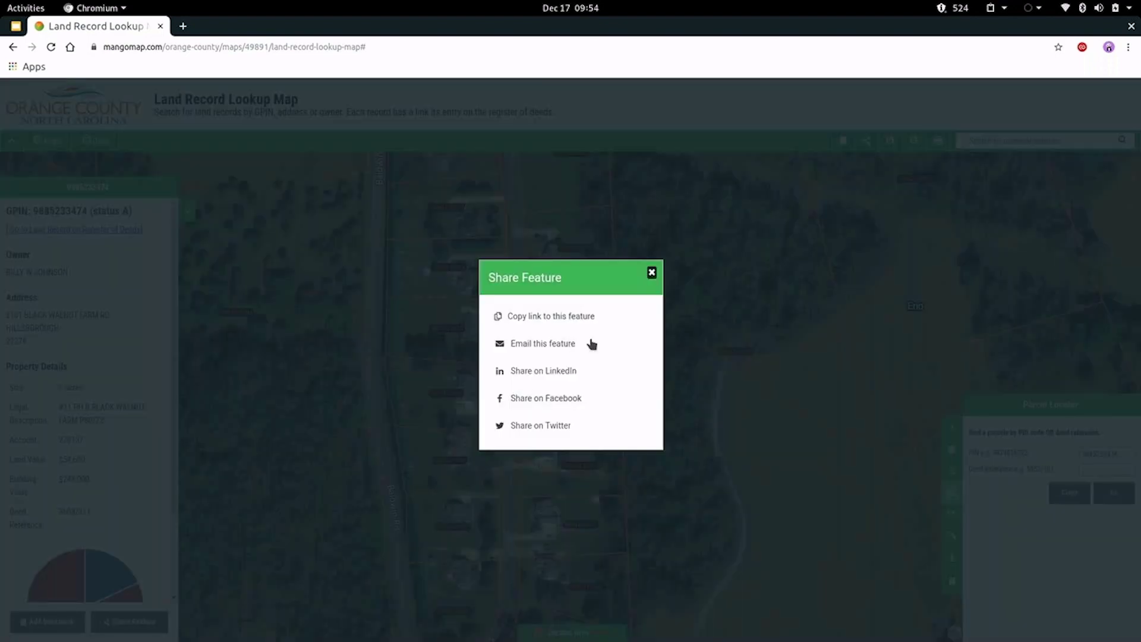
{"action": "left_click", "coordinate": [652, 272]}
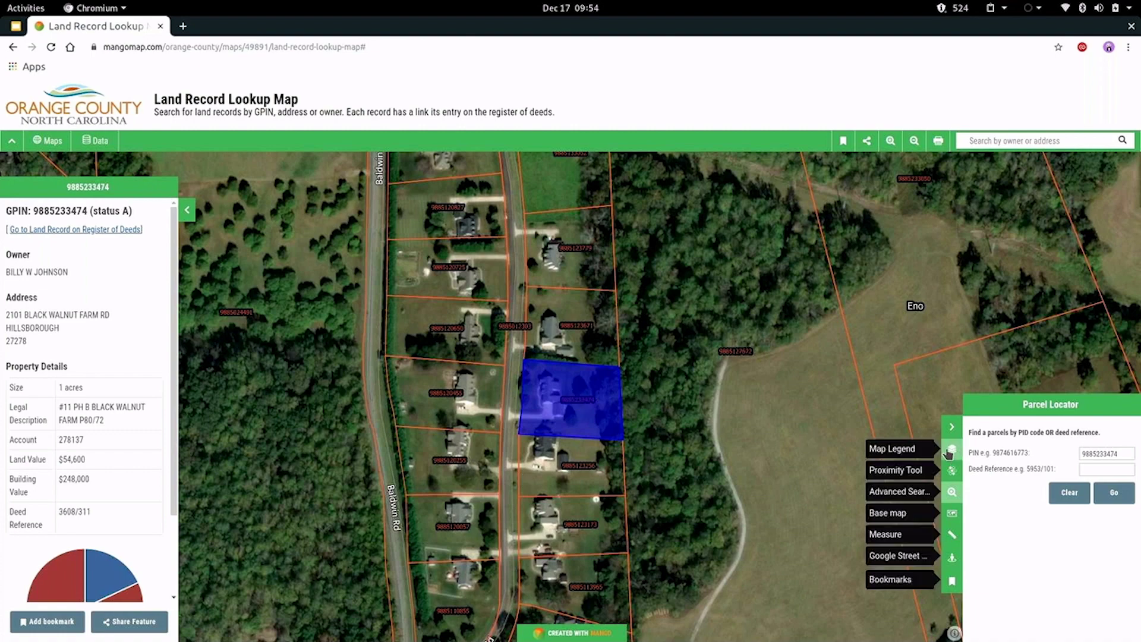
Open the Map Legend and switch the Building Footprints layer on, then off again.
{"action": "left_click", "coordinate": [951, 450]}
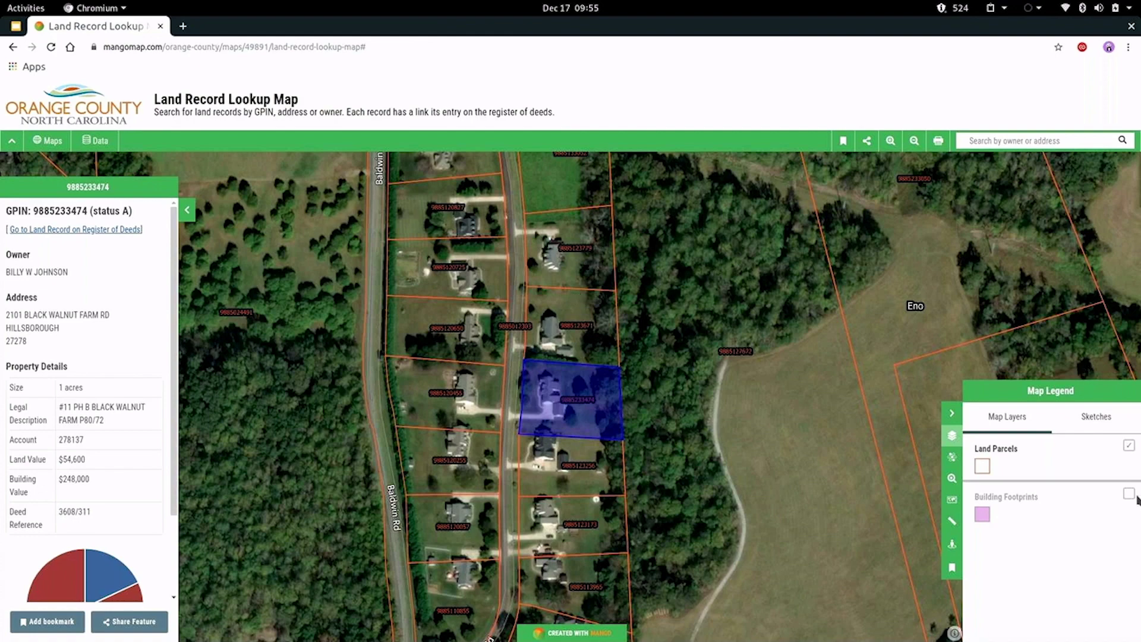
{"action": "left_click", "coordinate": [1129, 495]}
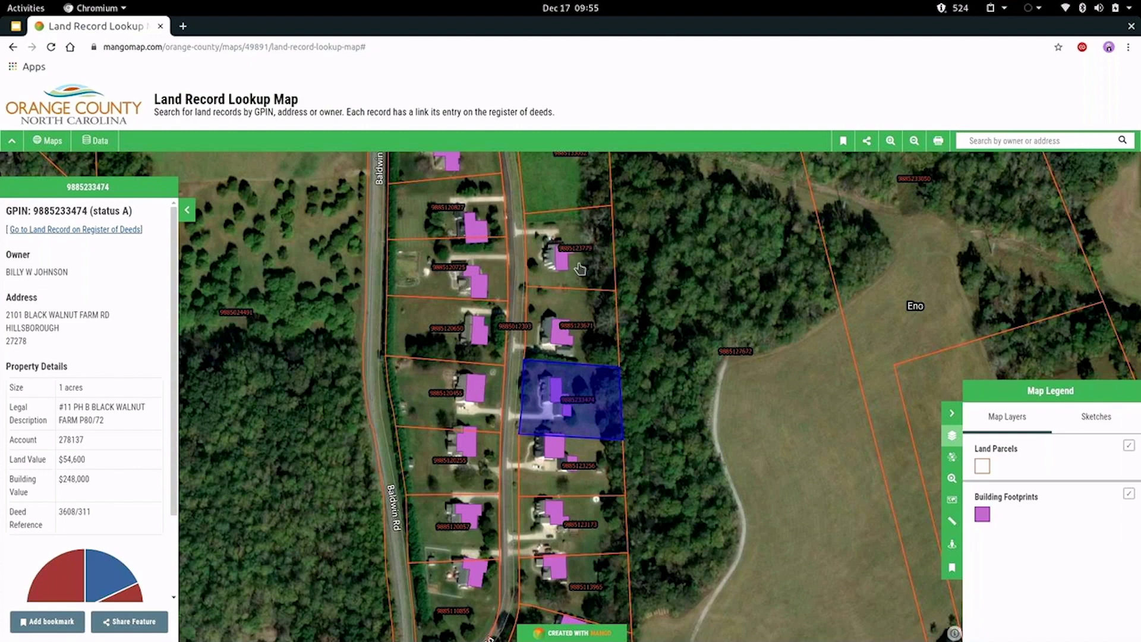
{"action": "left_click", "coordinate": [1129, 494]}
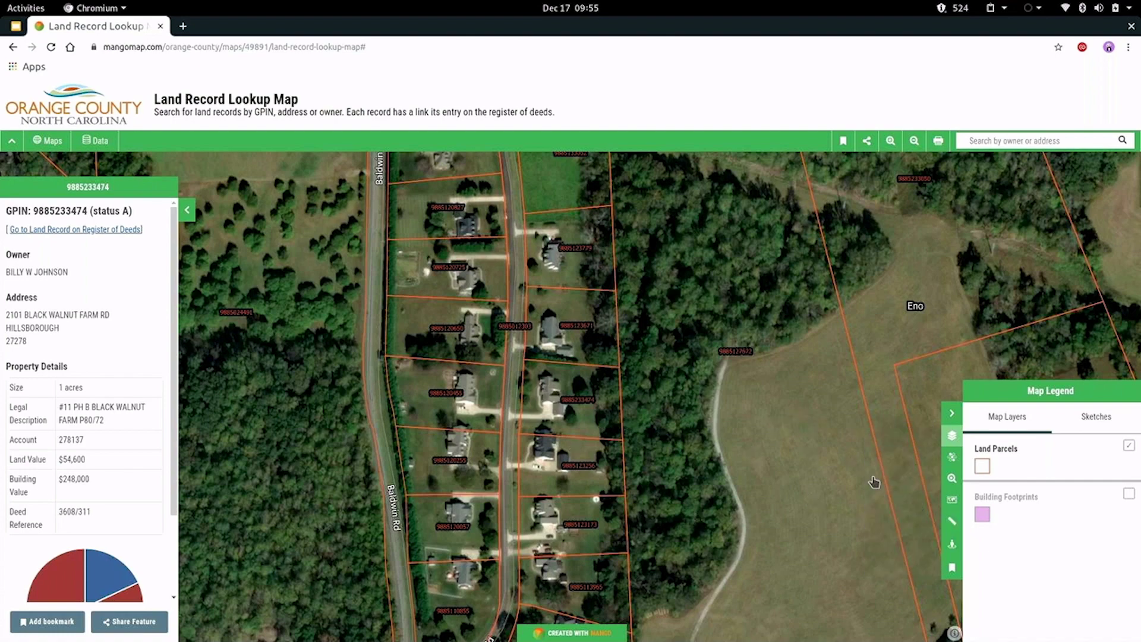
{"action": "key", "text": "ctrl+a"}
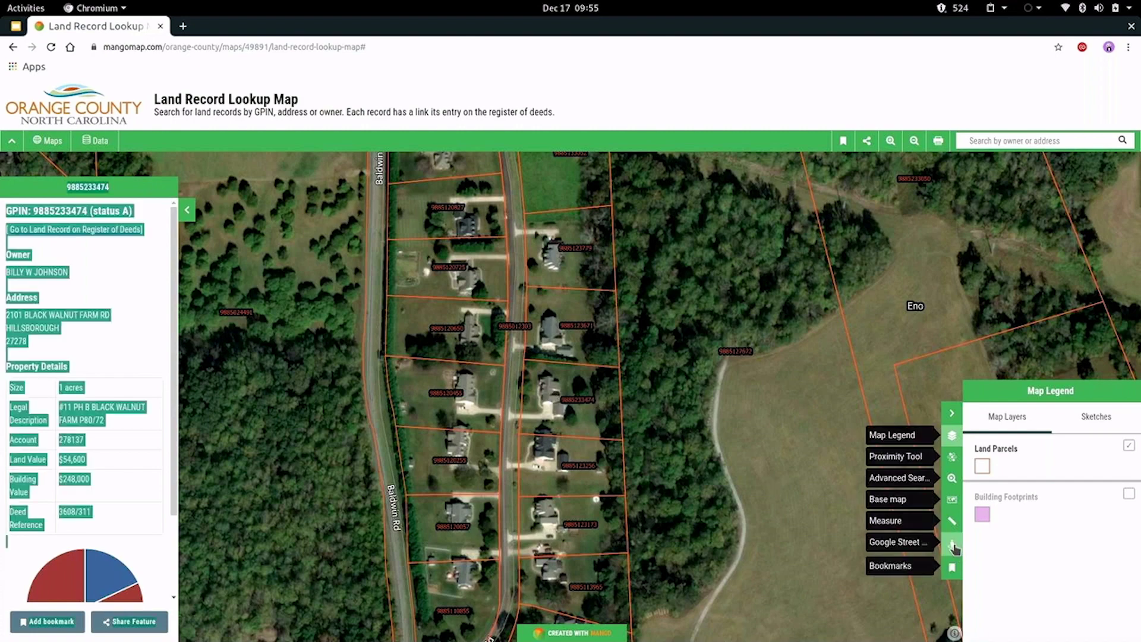
{"action": "left_click", "coordinate": [952, 545]}
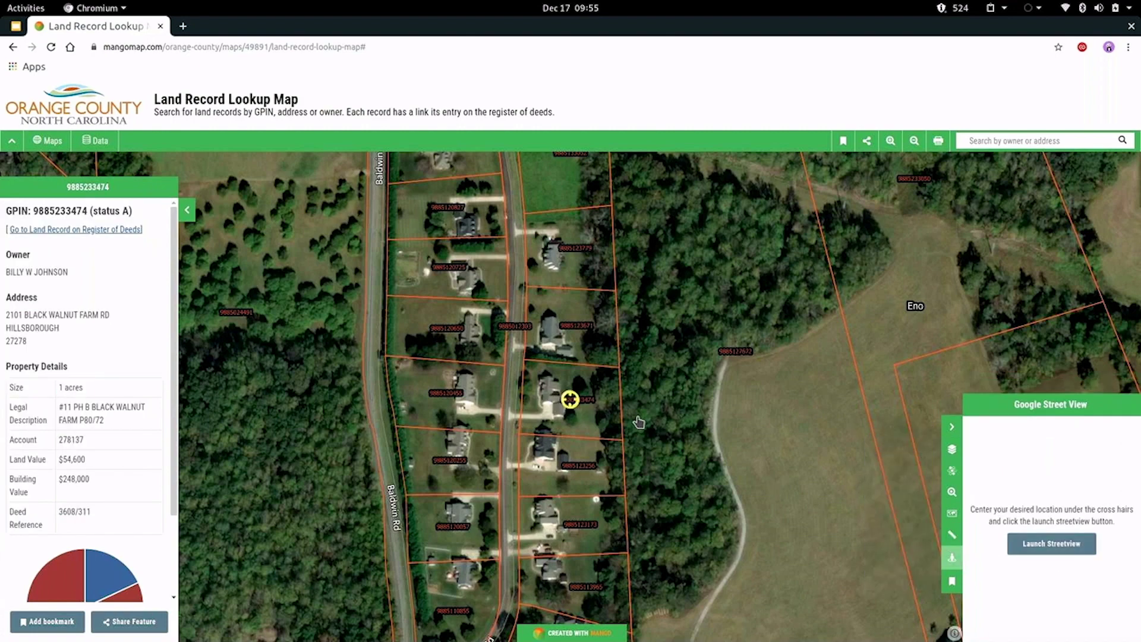
{"action": "left_click_drag", "start_coordinate": [638, 422], "coordinate": [696, 431]}
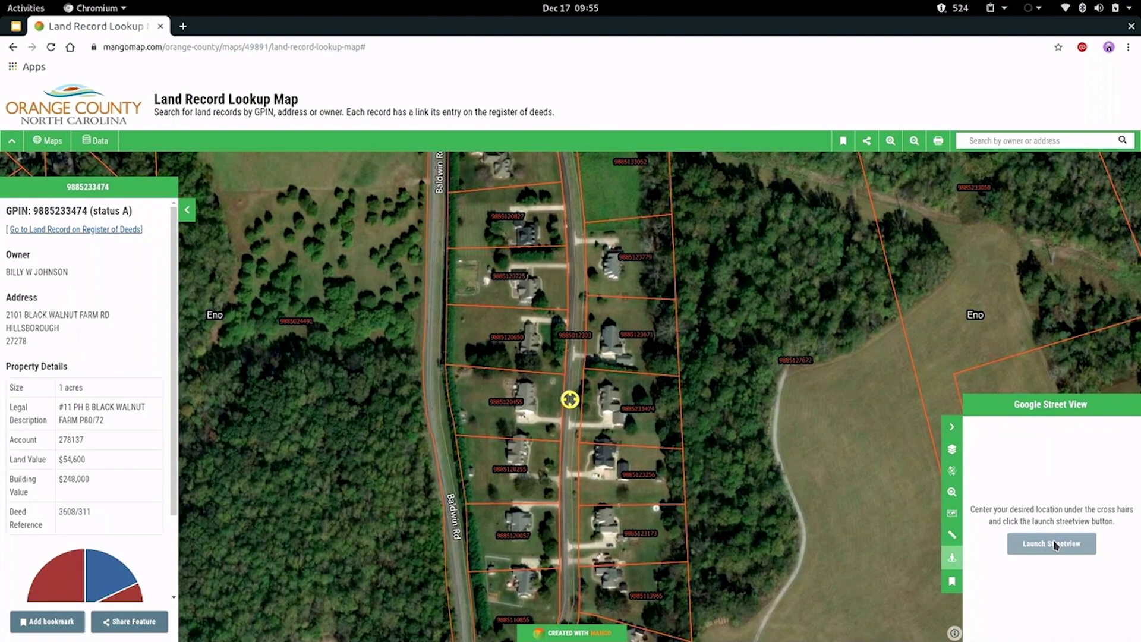
{"action": "left_click", "coordinate": [1051, 544]}
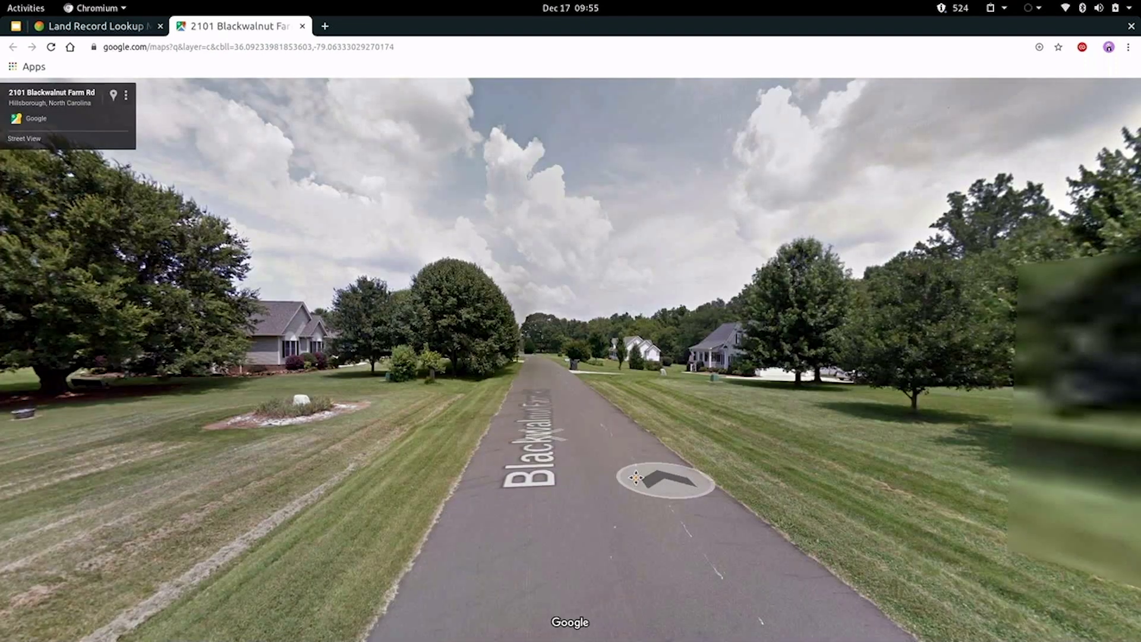
Look around and move along Blackwalnut Farm Rd in Street View, then close it.
{"action": "left_click_drag", "start_coordinate": [636, 477], "coordinate": [440, 489]}
{"action": "left_click", "coordinate": [440, 488]}
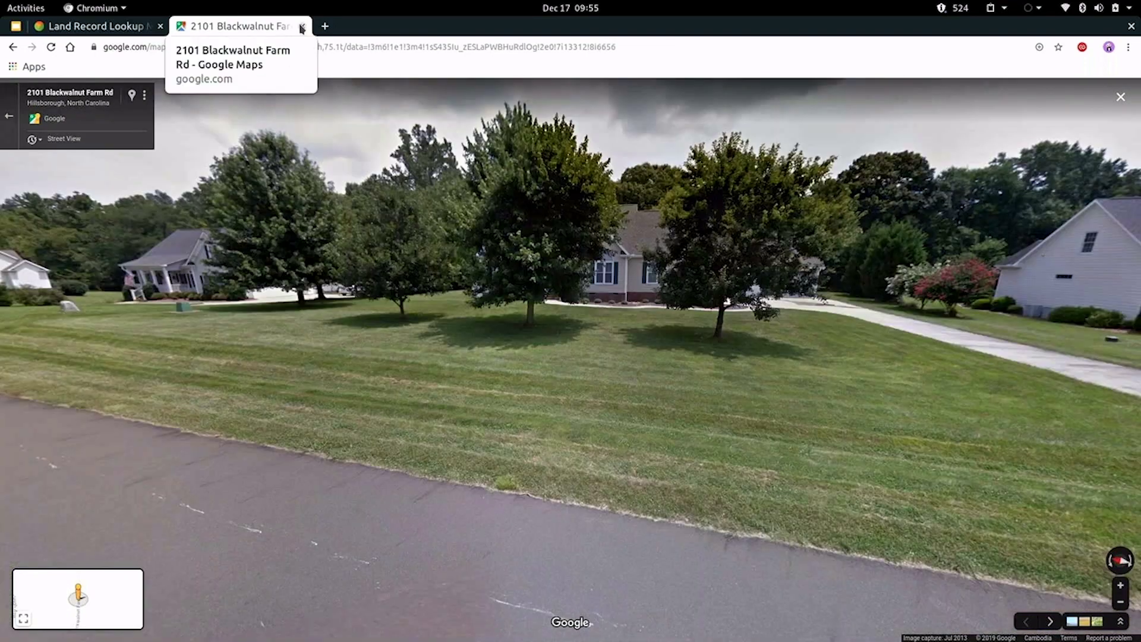
{"action": "left_click", "coordinate": [302, 26]}
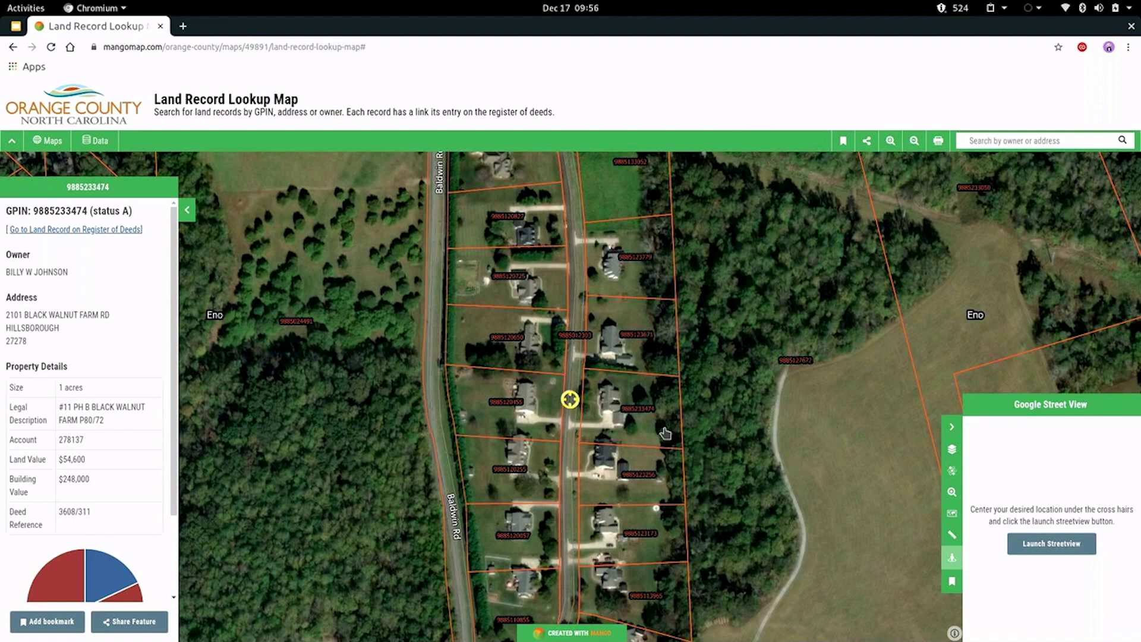
Print the parcel map from MangoMap's print preview with the info popup turned off.
{"action": "left_click", "coordinate": [940, 149]}
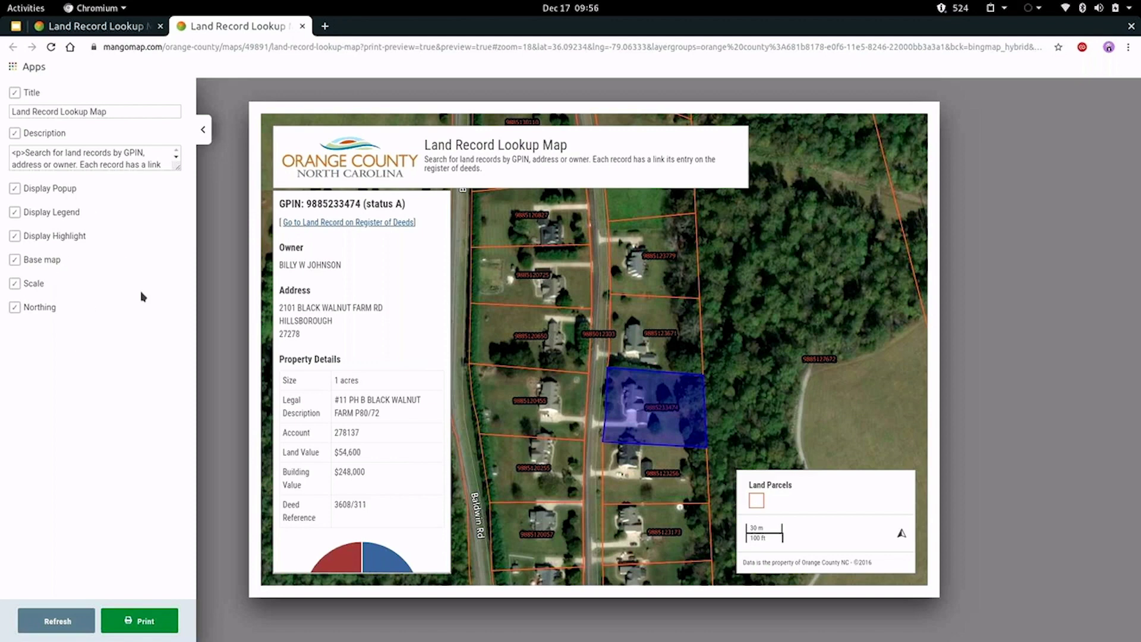
{"action": "left_click", "coordinate": [13, 190]}
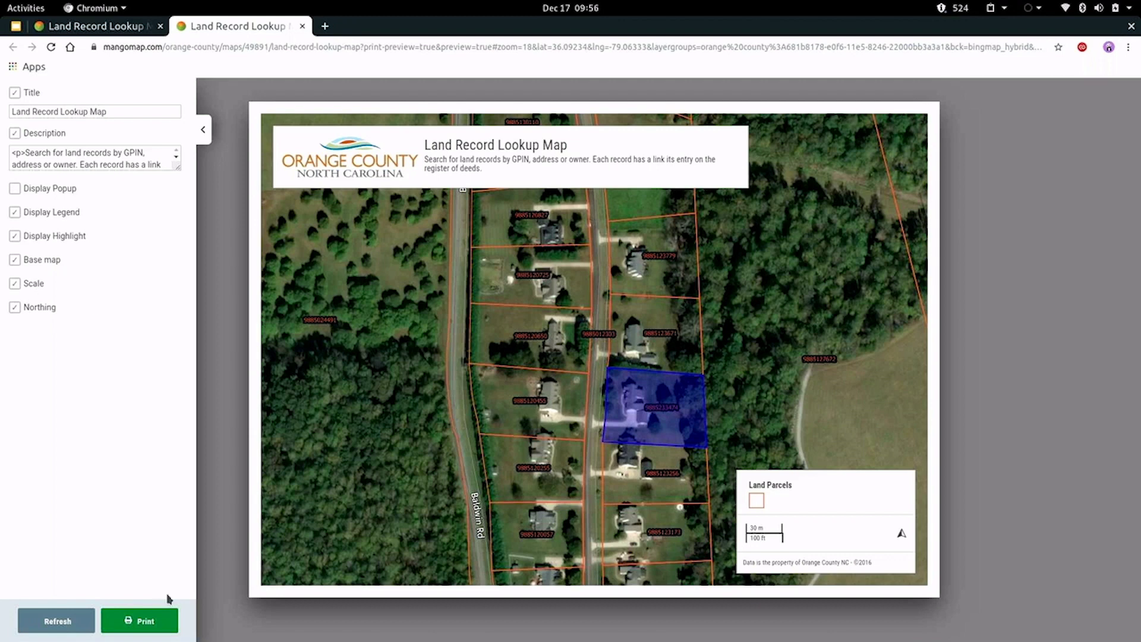
{"action": "left_click", "coordinate": [144, 621]}
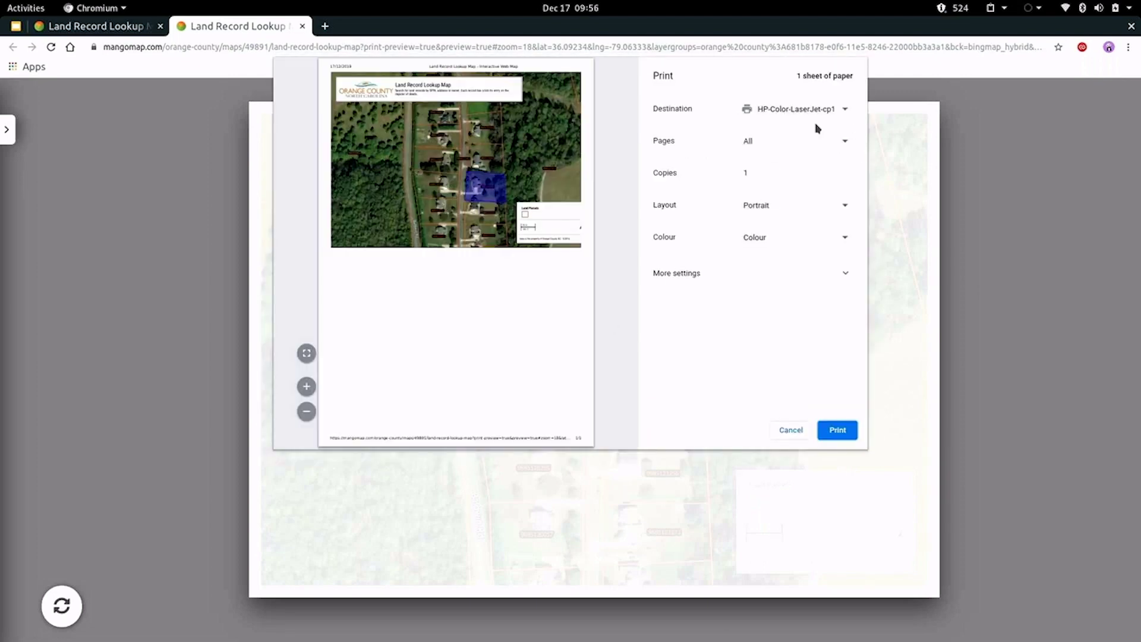
Switch the printout to landscape, then cancel printing and return to the Land Record Lookup Map.
{"action": "left_click", "coordinate": [804, 209]}
{"action": "left_click", "coordinate": [792, 230]}
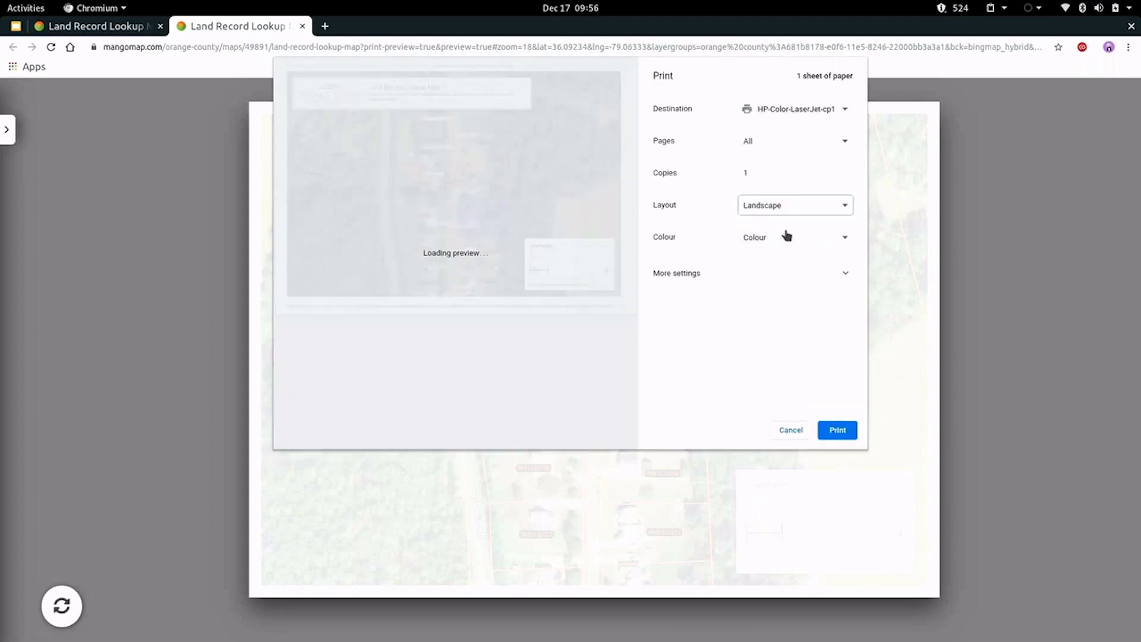
{"action": "left_click", "coordinate": [796, 430]}
{"action": "left_click", "coordinate": [301, 27]}
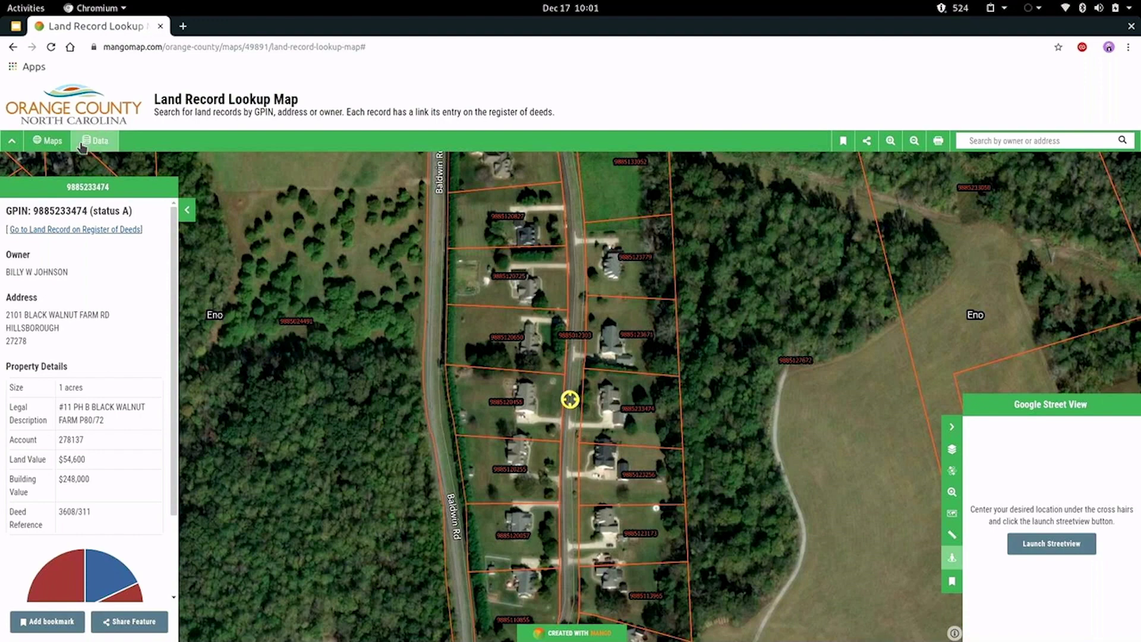
Return to the Open Data Portal's maps gallery, browse it, then switch to the Data tab.
{"action": "left_click", "coordinate": [51, 146]}
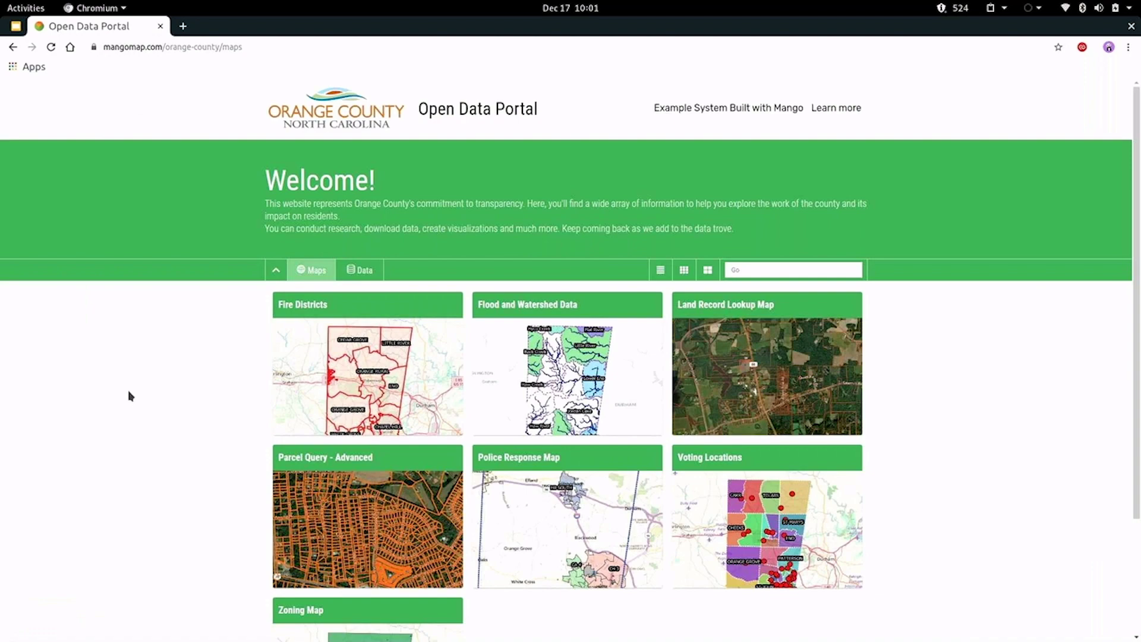
{"action": "scroll", "coordinate": [131, 396], "scroll_direction": "down", "scroll_amount": 2}
{"action": "scroll", "coordinate": [131, 396], "scroll_direction": "up", "scroll_amount": 2}
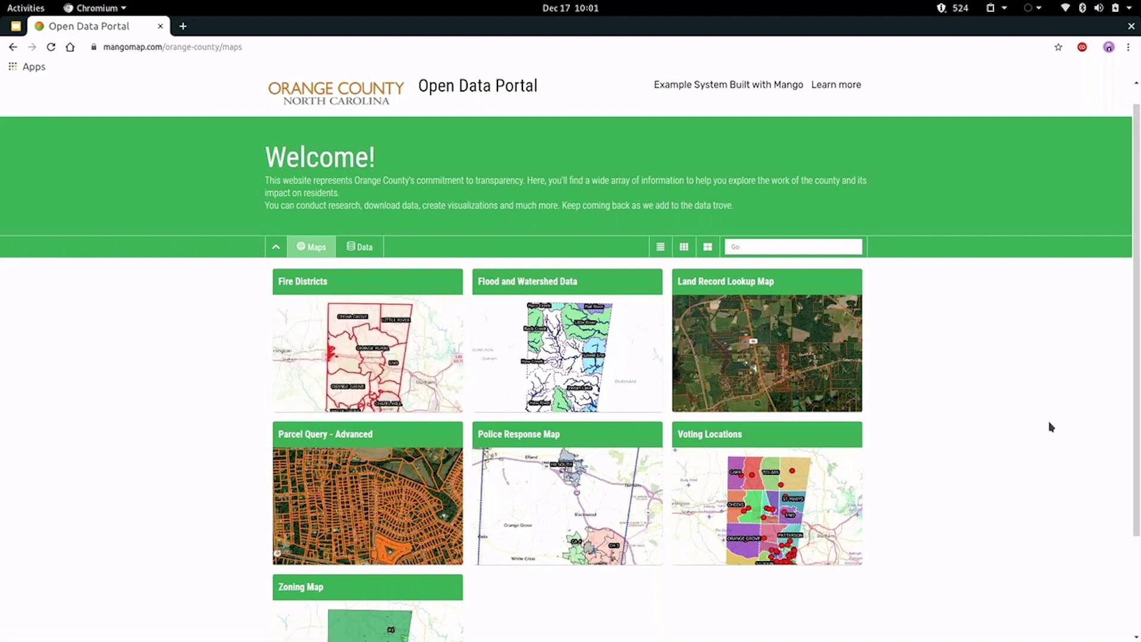
{"action": "scroll", "coordinate": [84, 414], "scroll_direction": "down", "scroll_amount": 2}
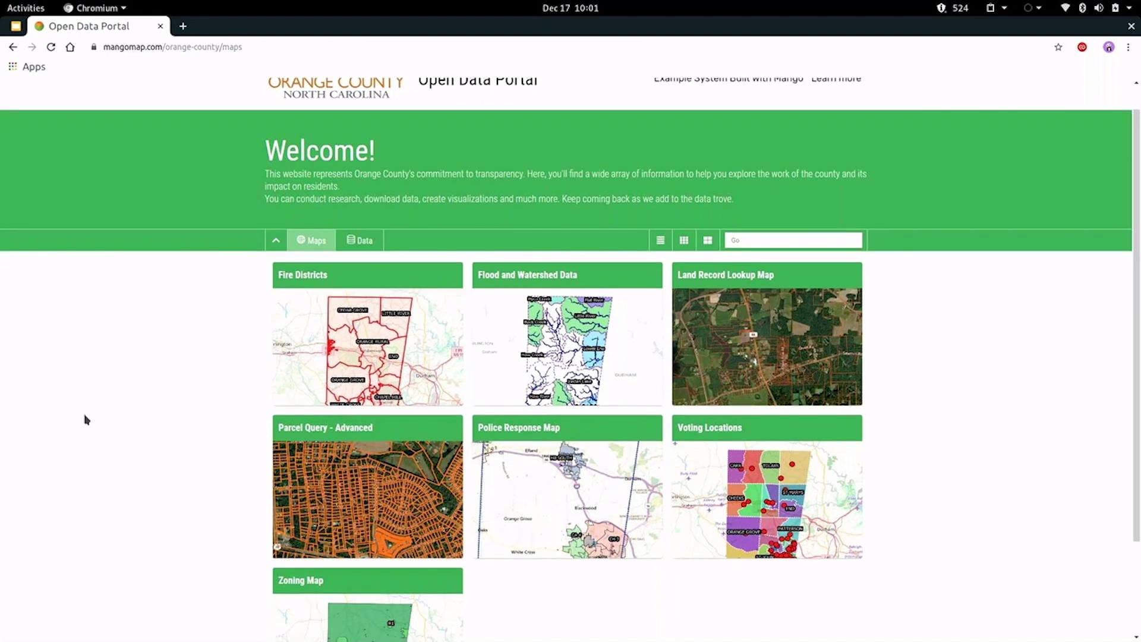
{"action": "scroll", "coordinate": [98, 424], "scroll_direction": "up", "scroll_amount": 2}
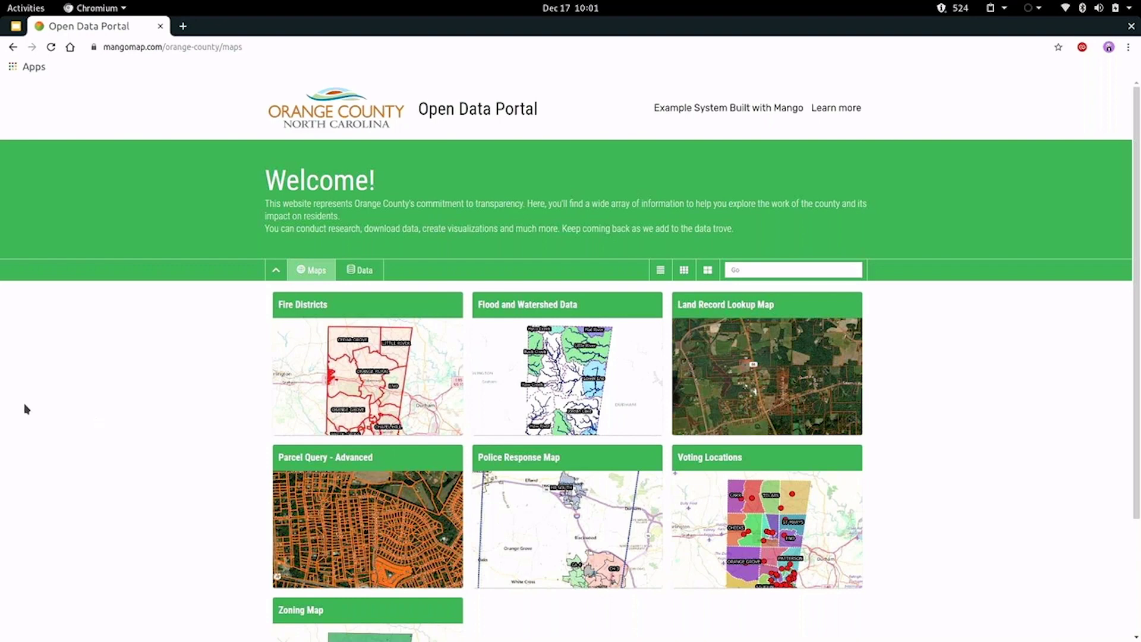
{"action": "left_click", "coordinate": [364, 270]}
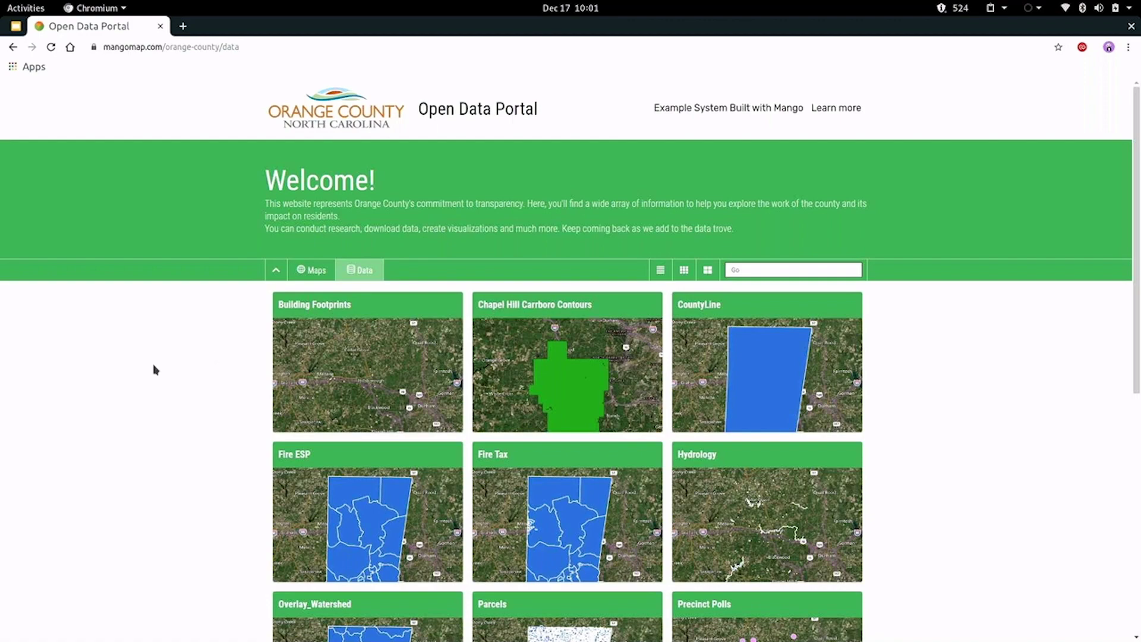
Browse the dataset cards like Parcels, then reopen the Land Record Lookup Map from the Maps tab.
{"action": "scroll", "coordinate": [153, 372], "scroll_direction": "down", "scroll_amount": 7}
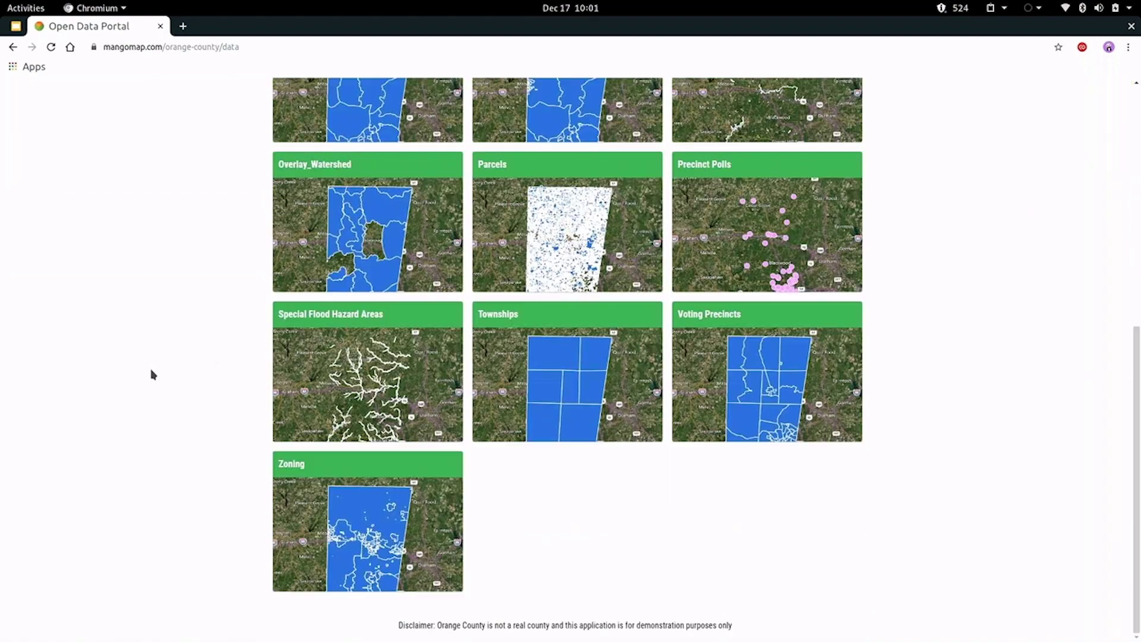
{"action": "scroll", "coordinate": [152, 374], "scroll_direction": "up", "scroll_amount": 7}
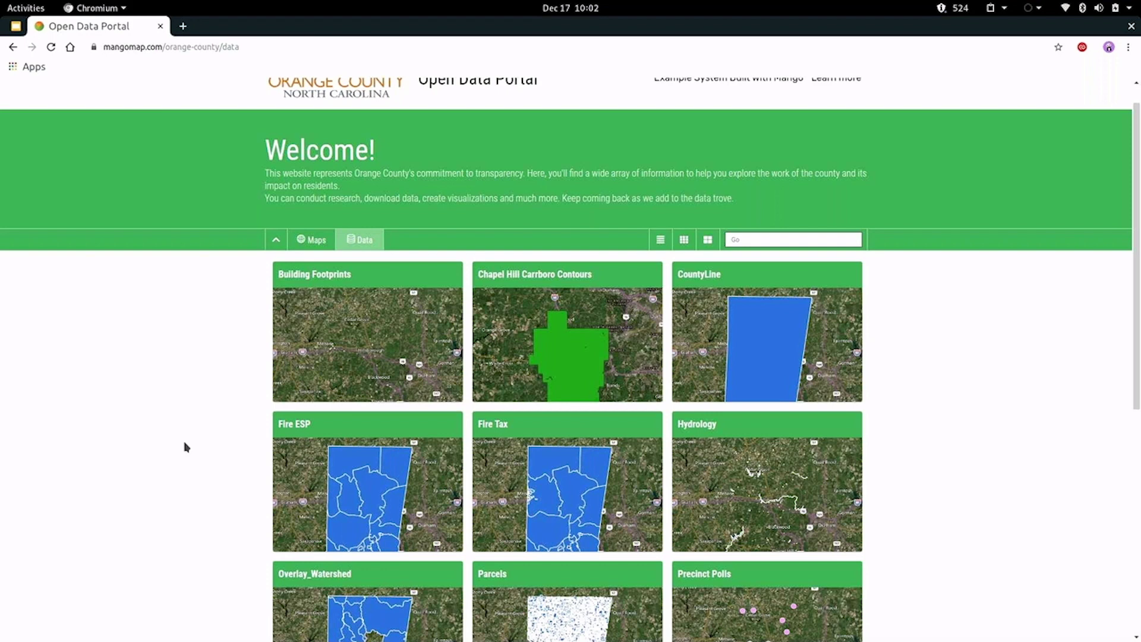
{"action": "scroll", "coordinate": [186, 446], "scroll_direction": "up", "scroll_amount": 1}
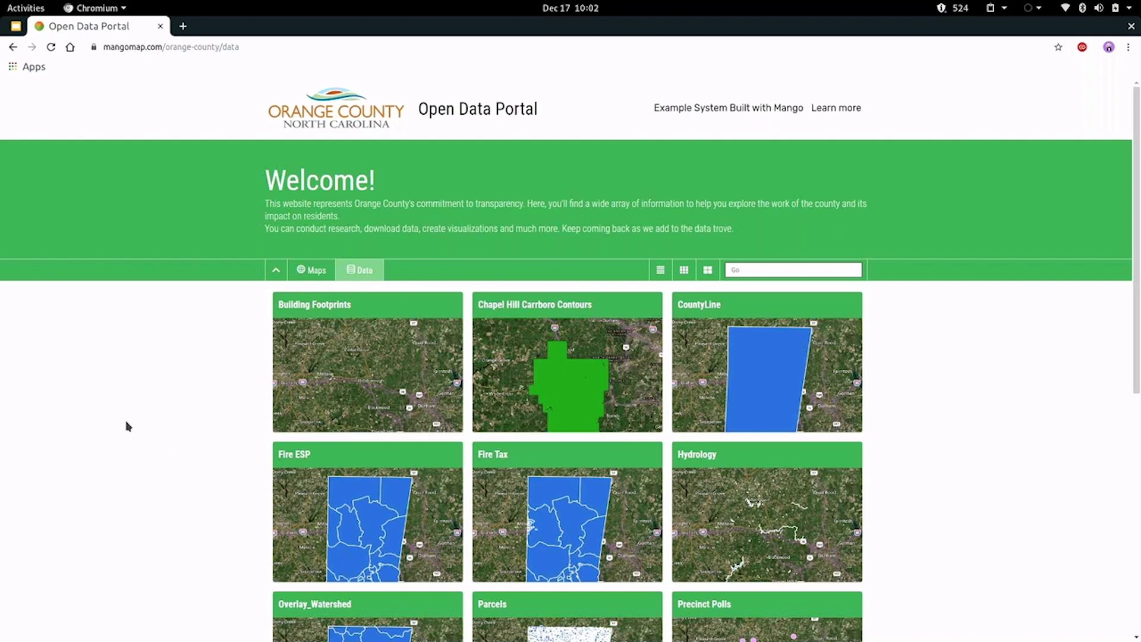
{"action": "left_click", "coordinate": [311, 270]}
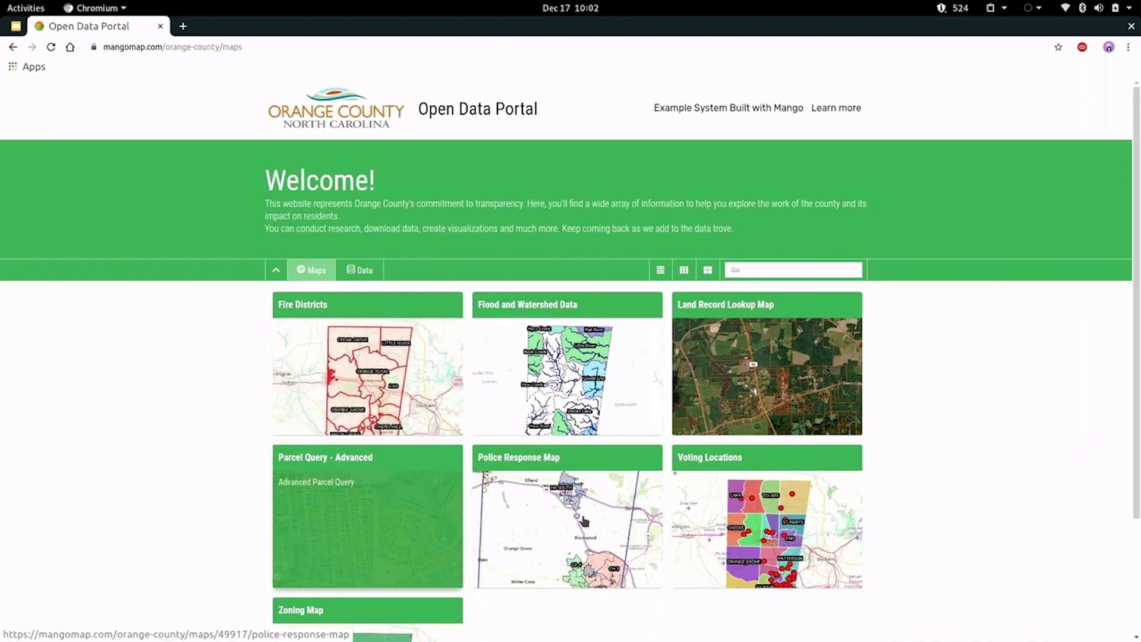
{"action": "left_click", "coordinate": [782, 382]}
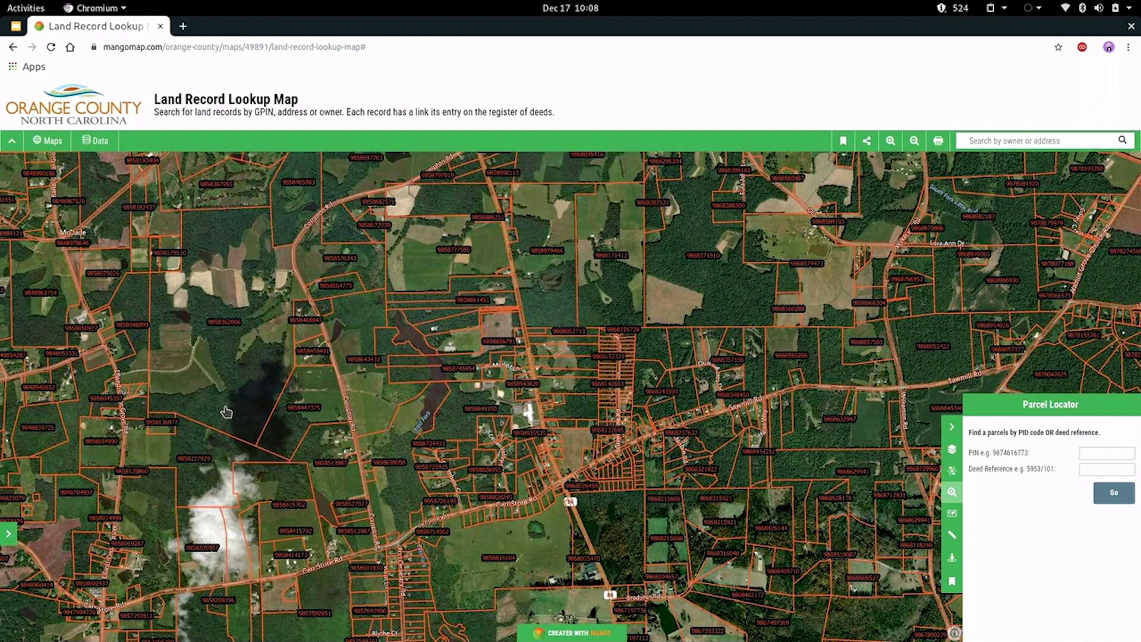
Toggle the Parcel Locator, view the attribution, pan the map, and advance to the Why Mango? slide.
{"action": "left_click", "coordinate": [951, 427]}
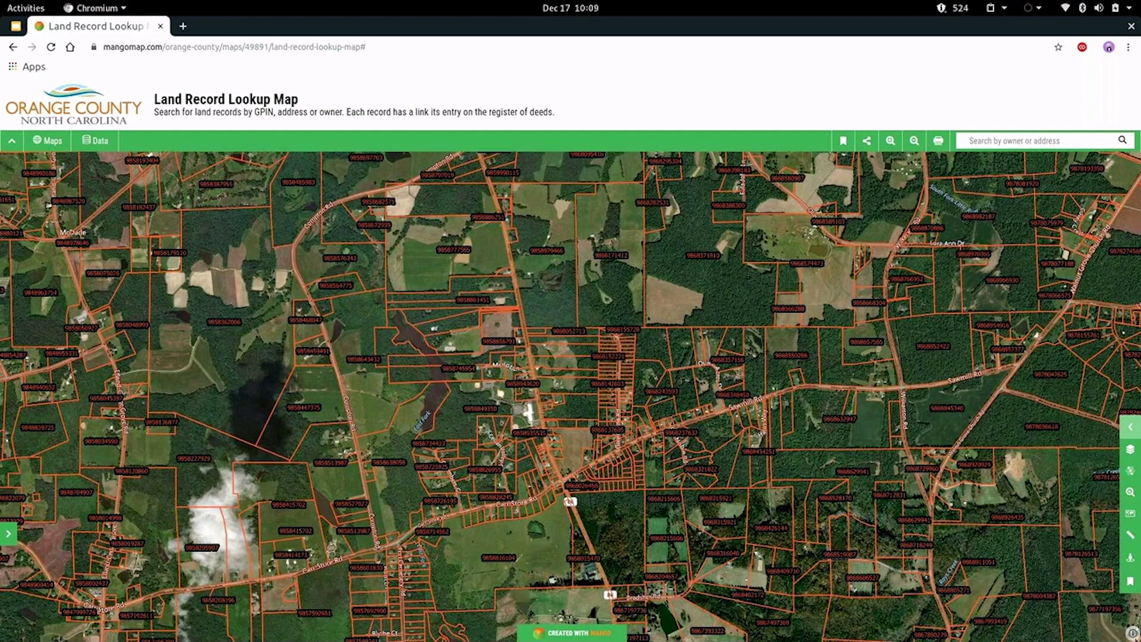
{"action": "left_click", "coordinate": [1132, 633]}
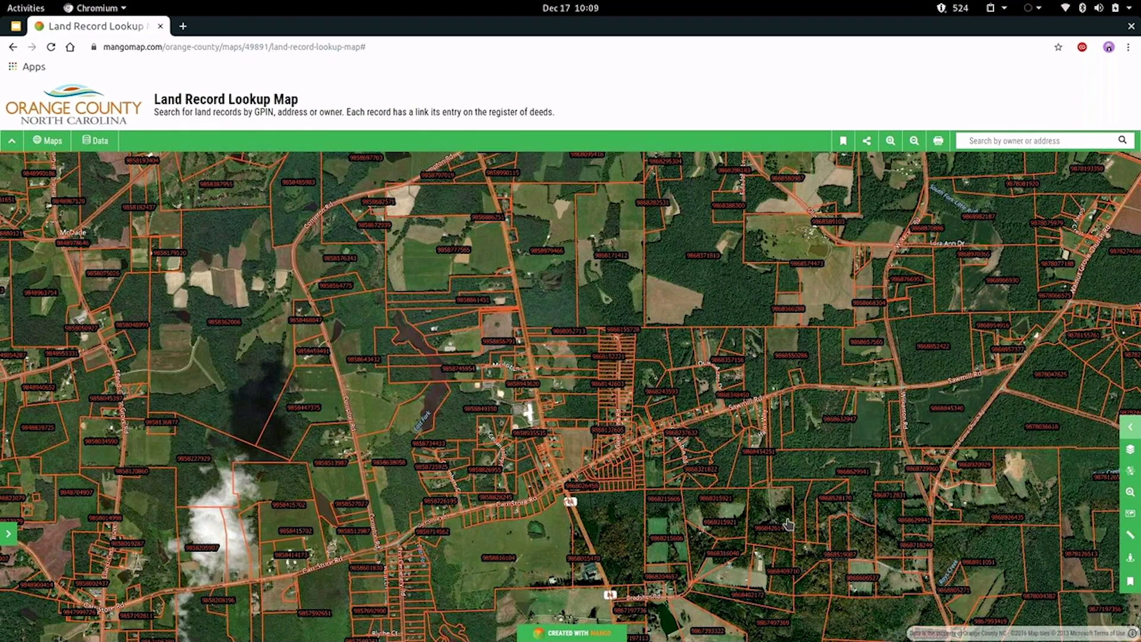
{"action": "left_click", "coordinate": [1130, 430]}
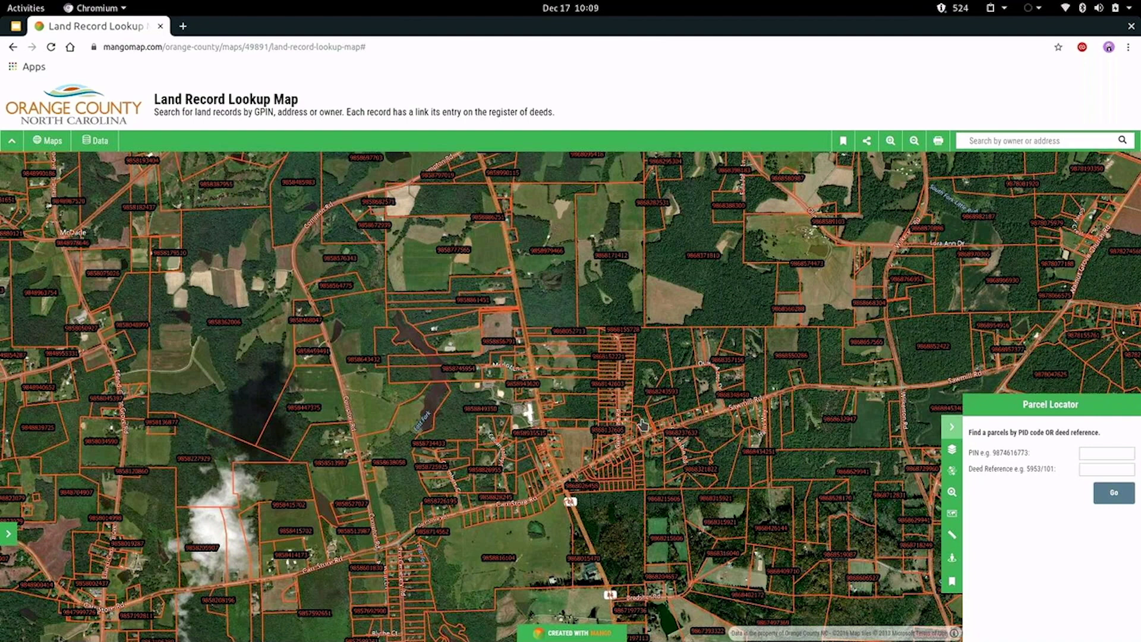
{"action": "left_click_drag", "start_coordinate": [644, 424], "coordinate": [543, 405]}
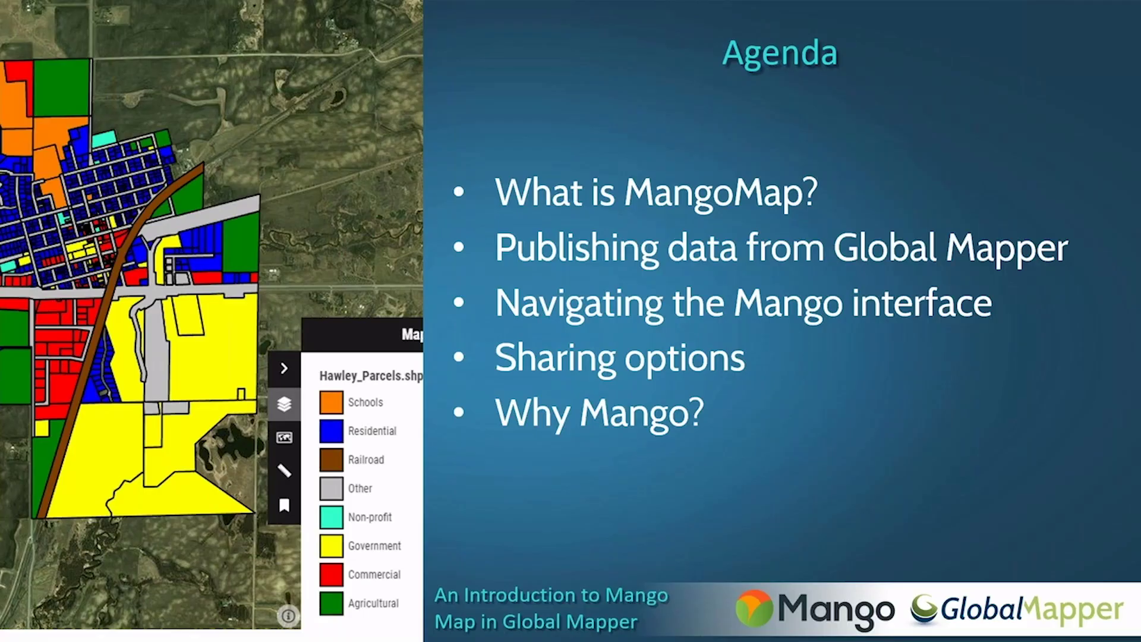
{"action": "key", "text": "Right"}
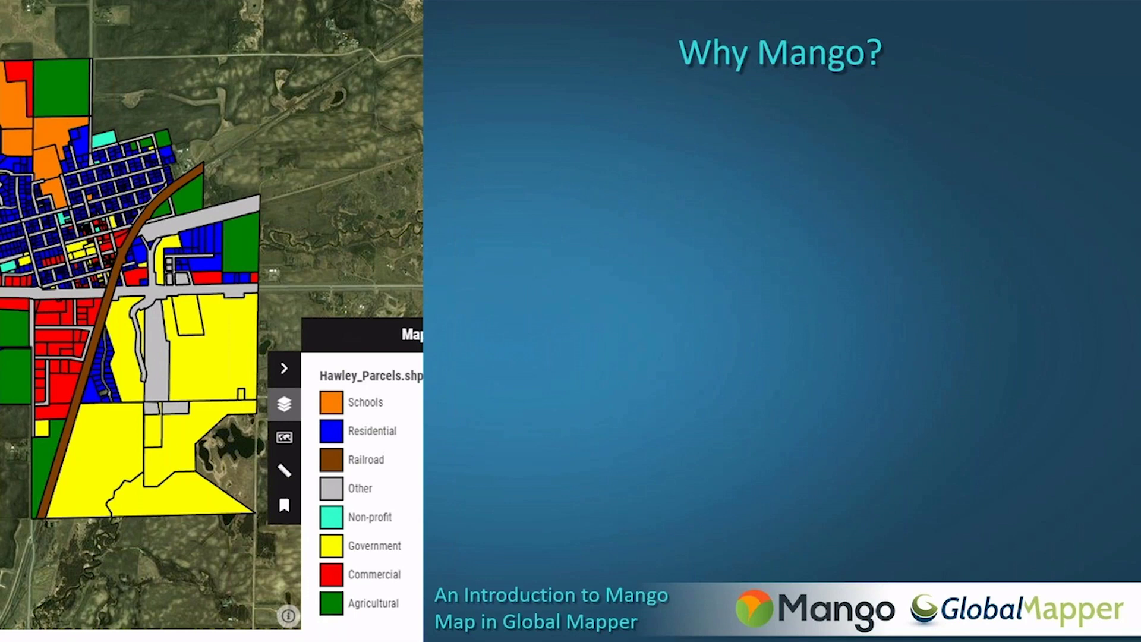